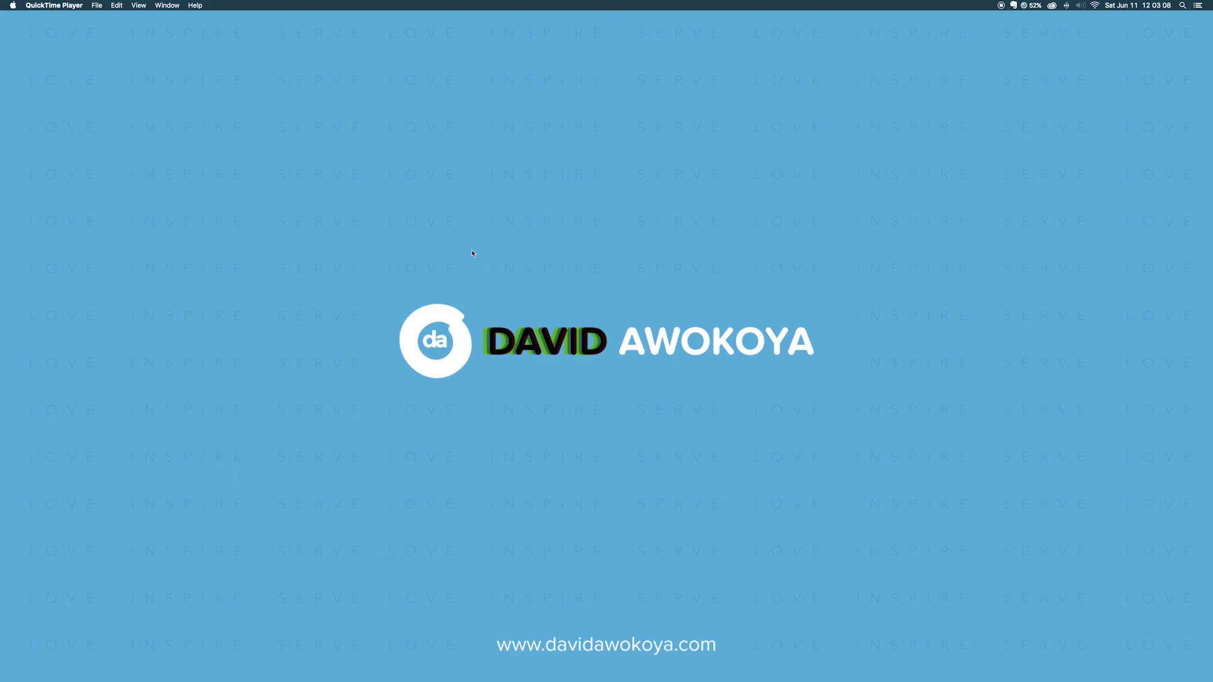
Launch Photoshop CC 2015 from the Dock.
mouse_move(699, 679)
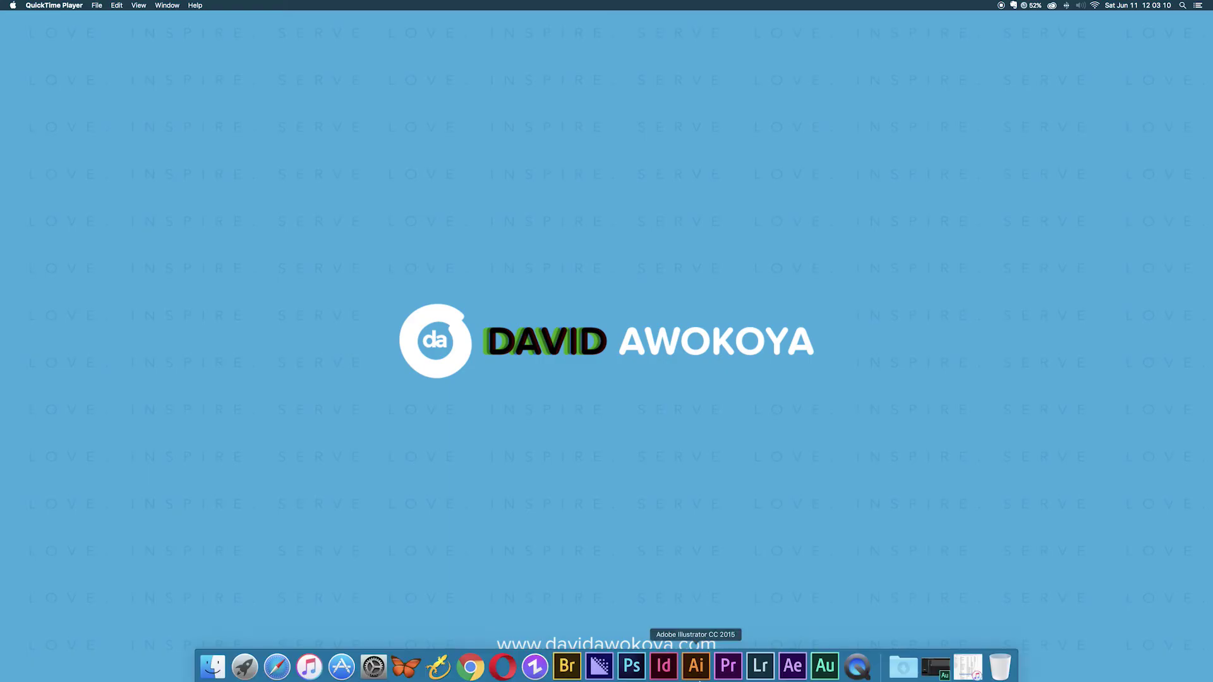
left_click(629, 664)
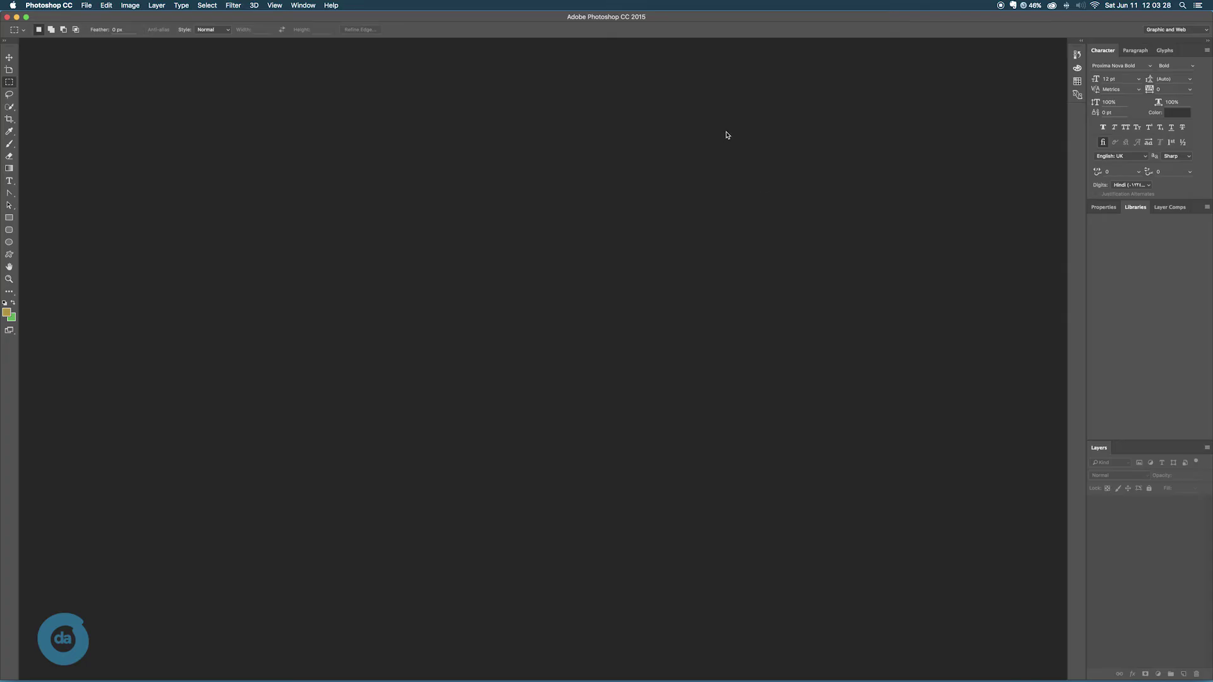
Open Aptana Web App.psd from Open Recent and dismiss the text-layer update prompt.
left_click(86, 6)
mouse_move(83, 56)
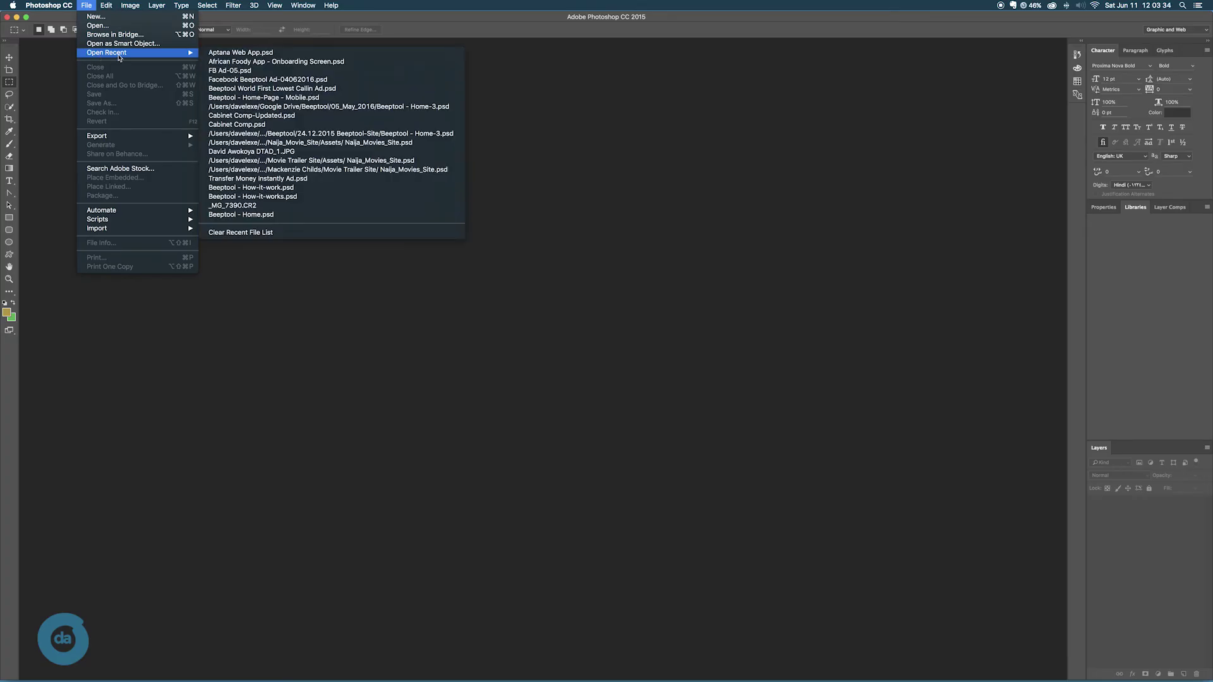
left_click(223, 54)
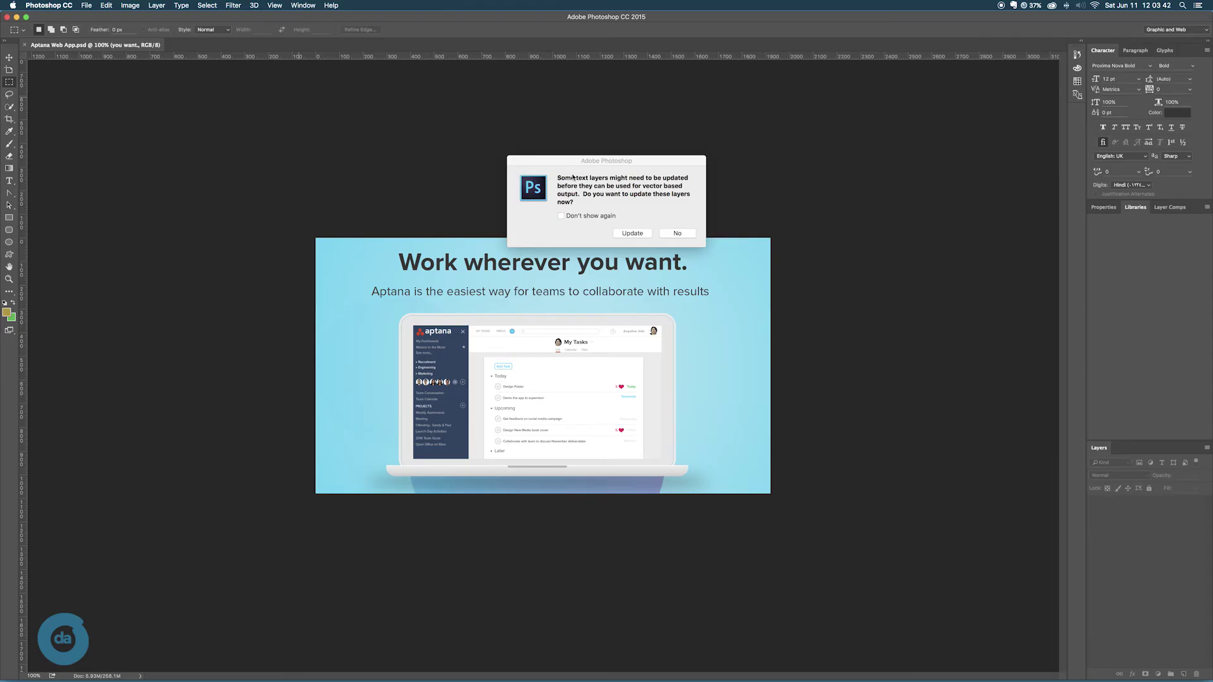
left_click(665, 235)
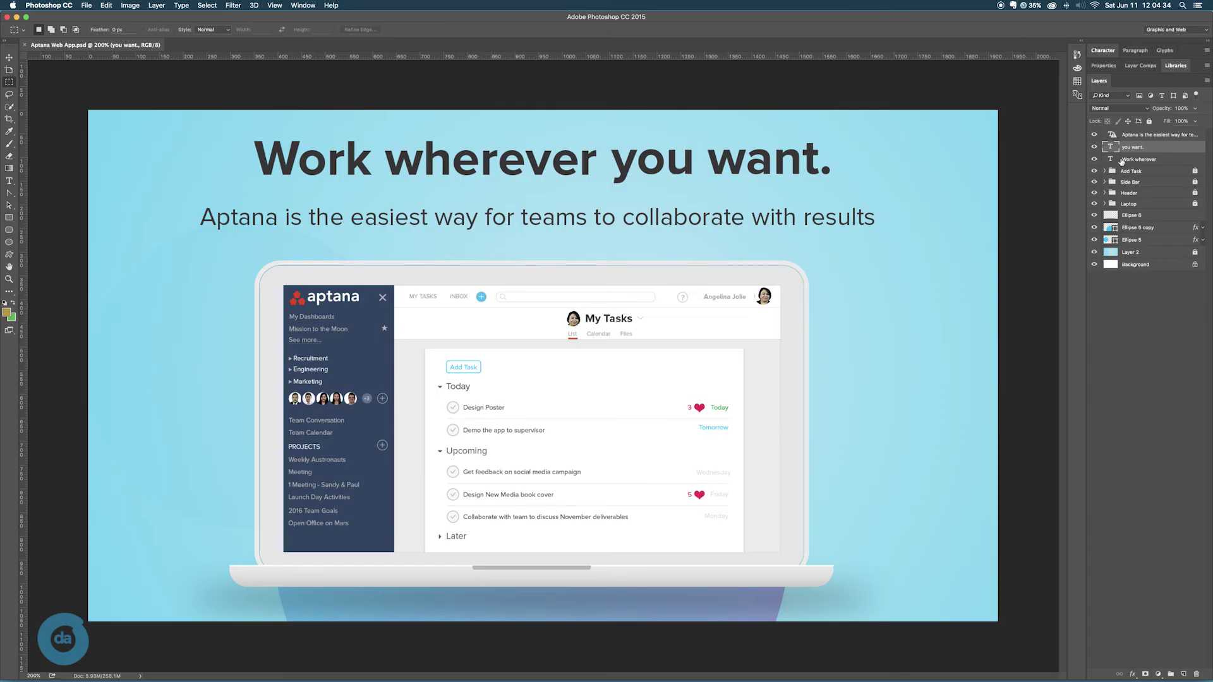
With the Move tool, nudge the subtitle and drag 'you want.' and 'Work wherever' down to the subtitle's line.
left_click(1144, 135)
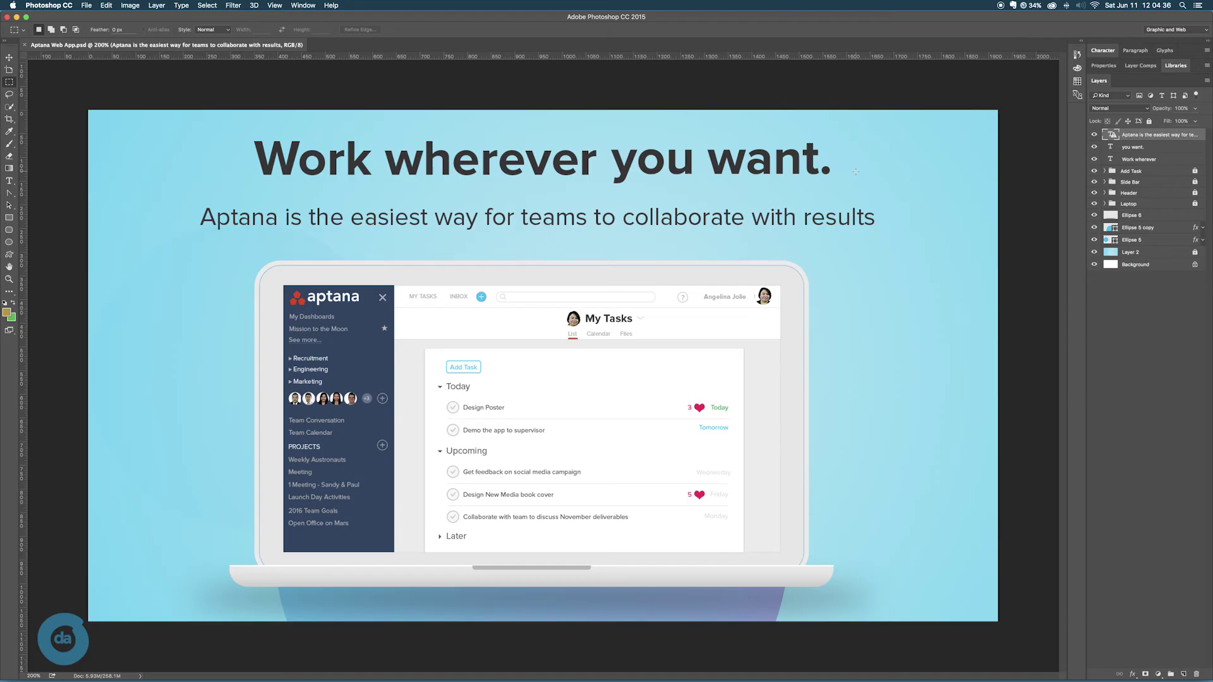
left_click(8, 58)
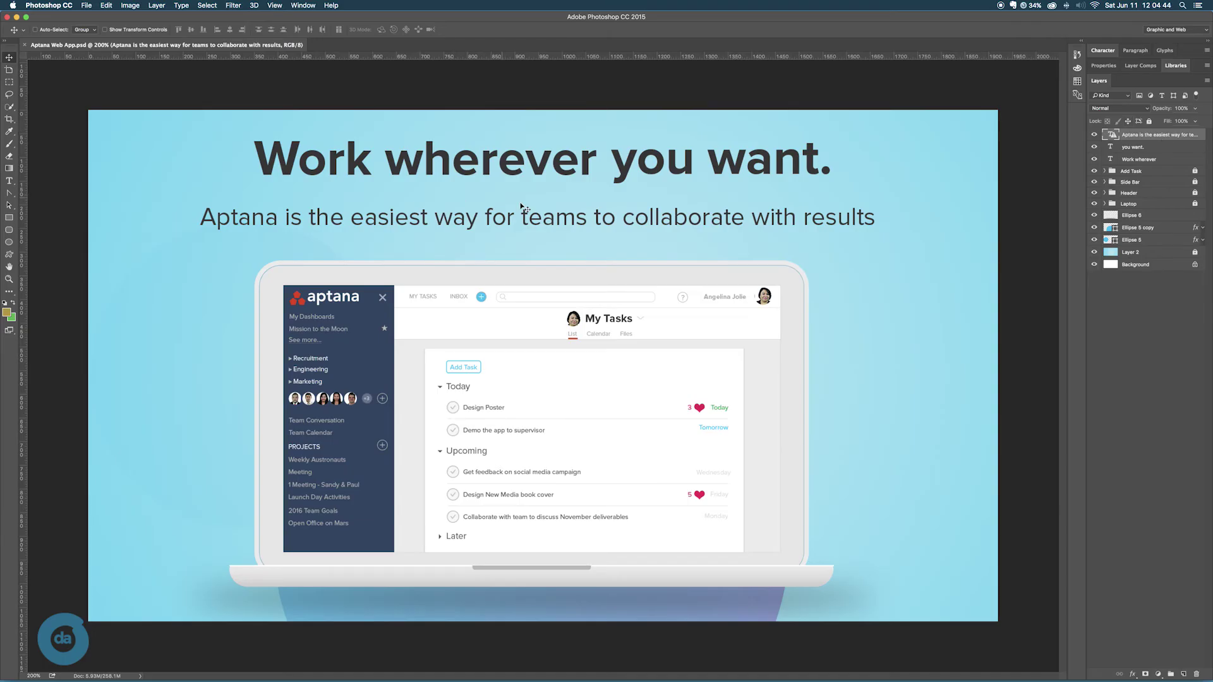
mouse_move(522, 207)
left_mouse_down()
mouse_move(479, 253)
mouse_move(587, 218)
mouse_move(544, 242)
mouse_move(492, 194)
mouse_move(541, 209)
mouse_move(532, 216)
mouse_move(531, 202)
left_mouse_up()
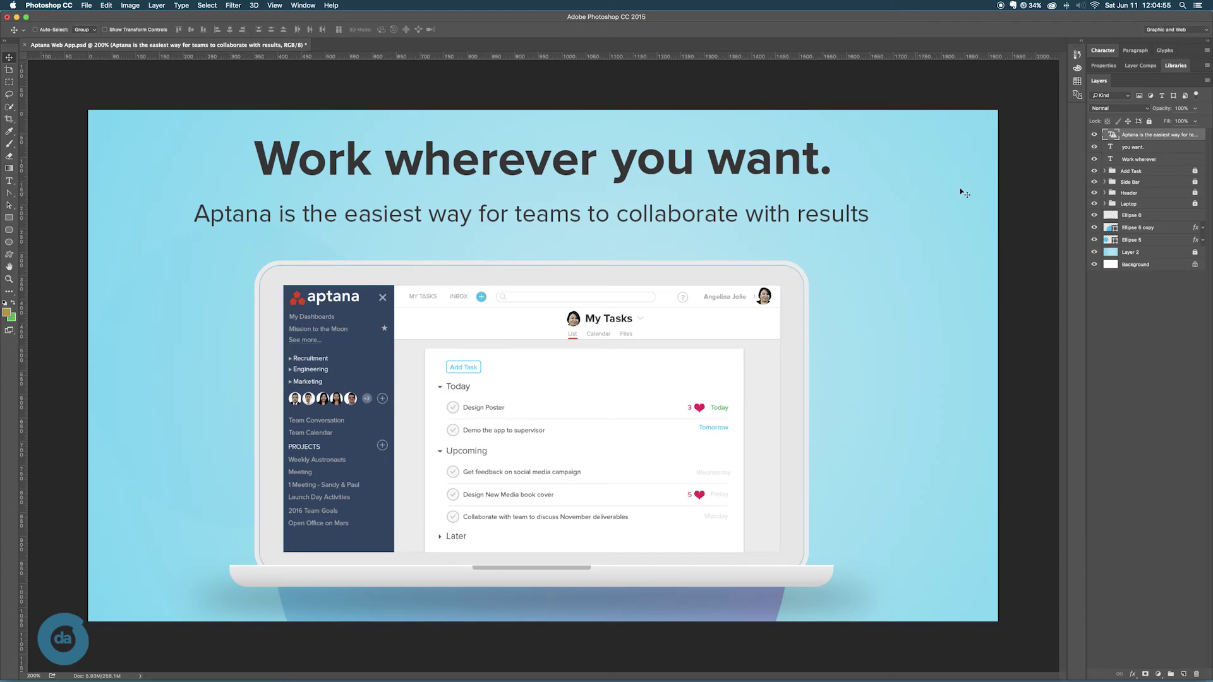
left_click(1147, 148)
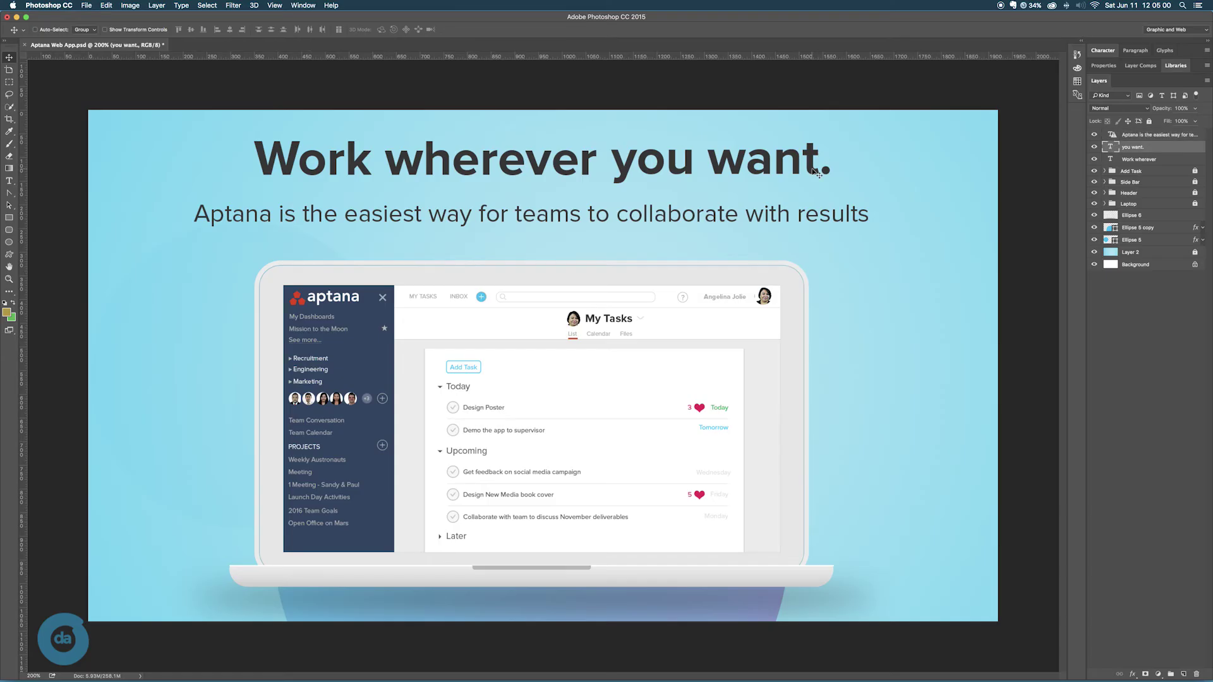
left_click_drag(818, 174, 740, 256)
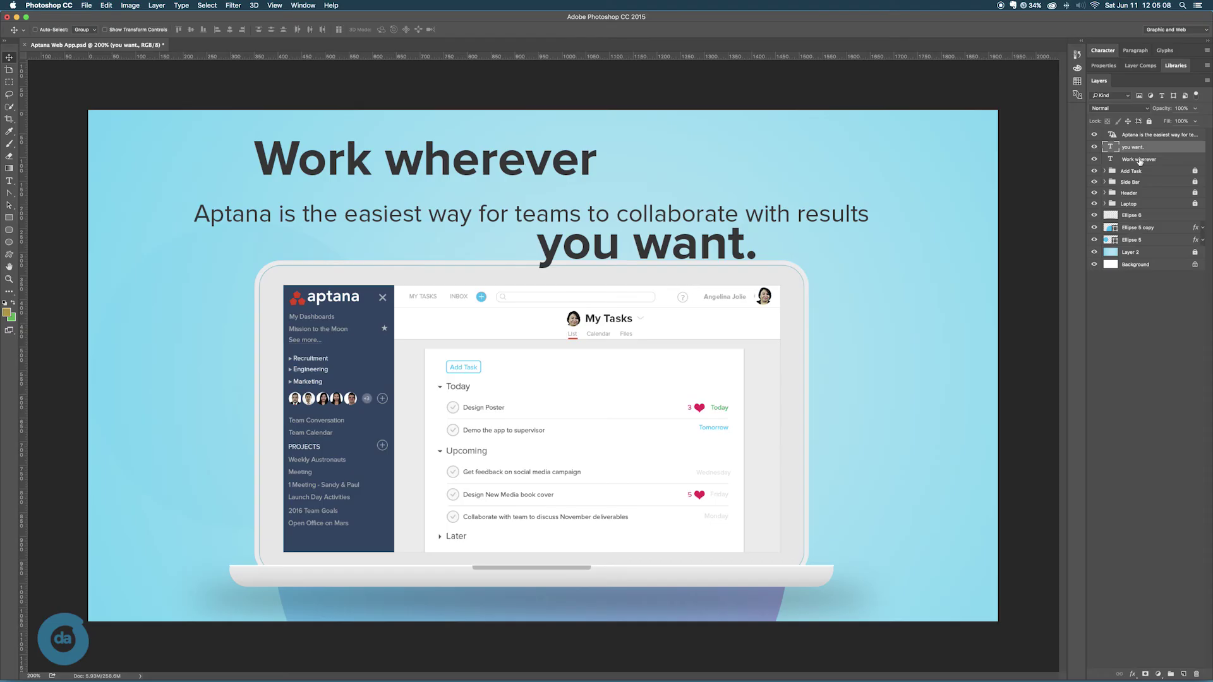
left_click_drag(1140, 162, 643, 185)
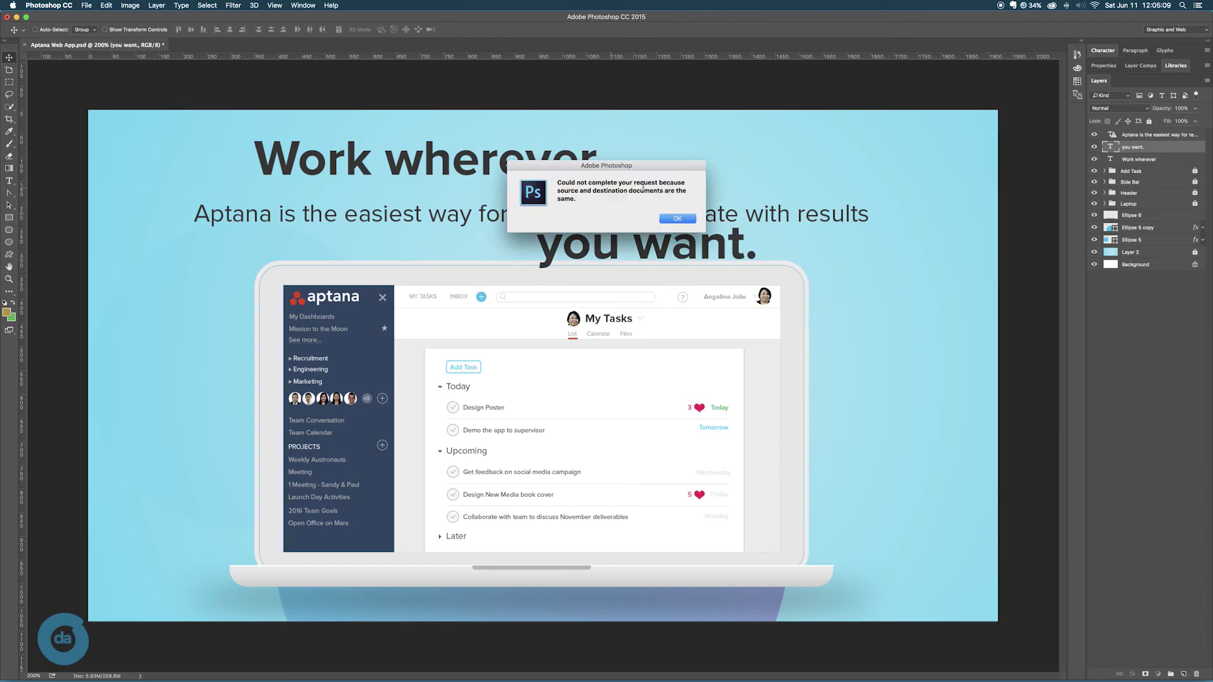
left_click(678, 219)
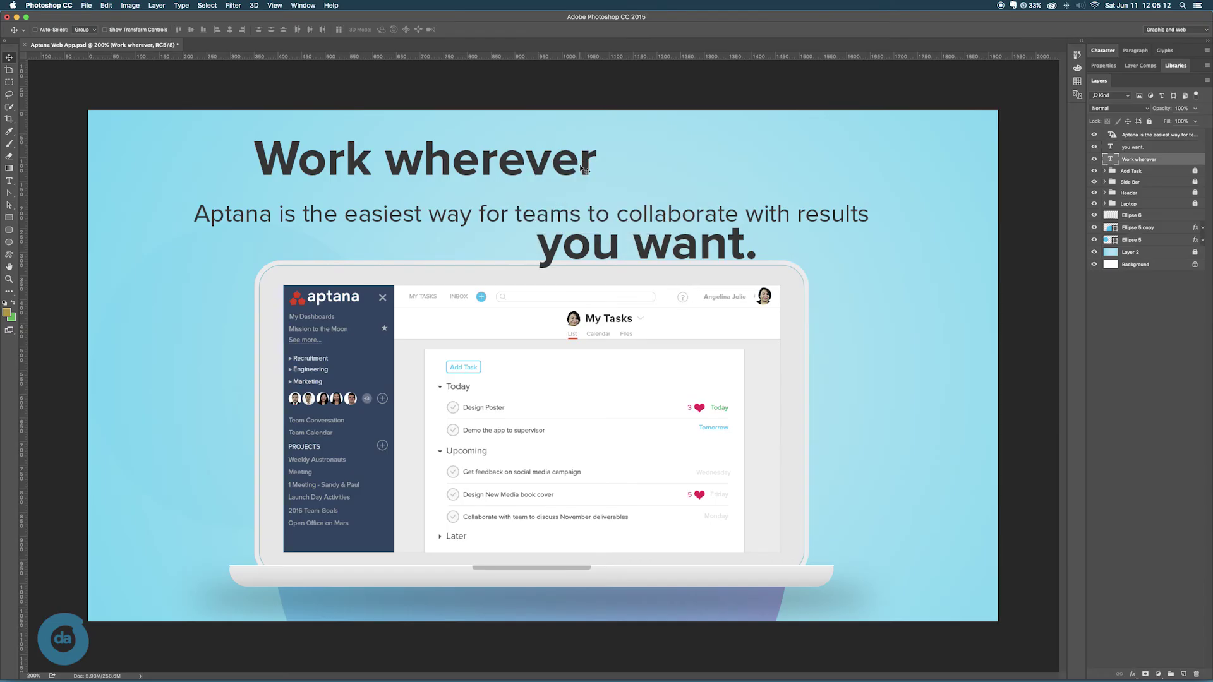
left_click_drag(582, 170, 502, 252)
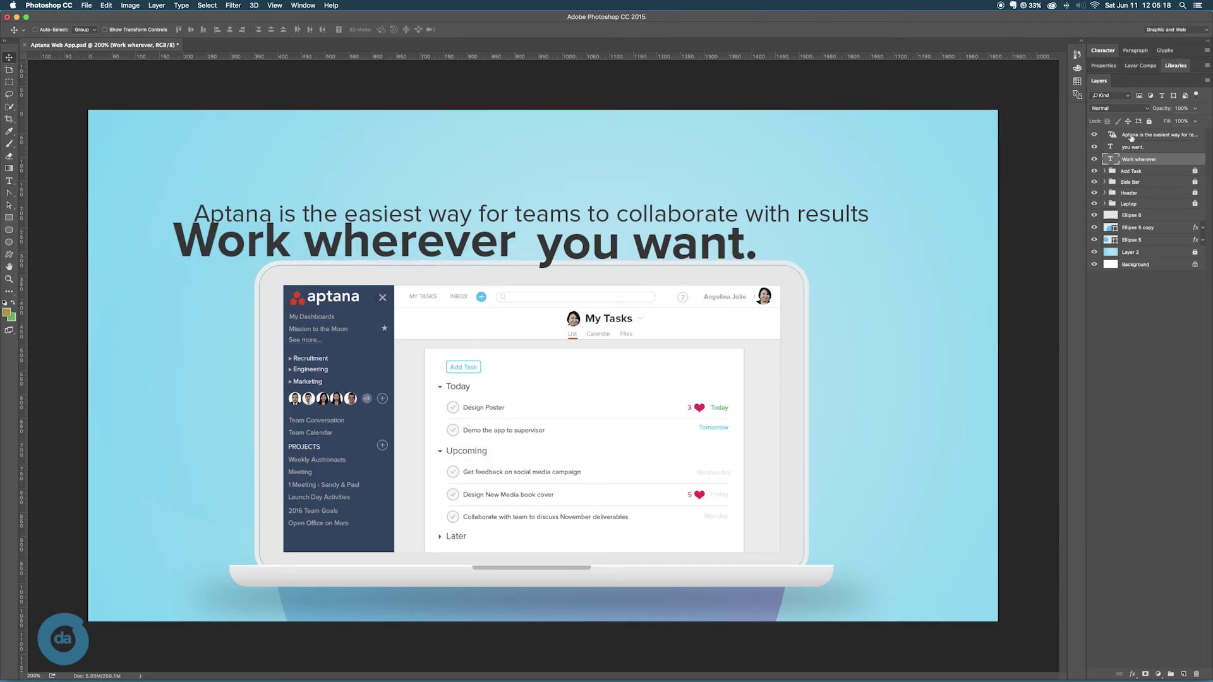
Move the subtitle above the headline and rejoin 'Work wherever' and 'you want.' on one line.
left_click(1131, 138)
left_click_drag(793, 219, 788, 151)
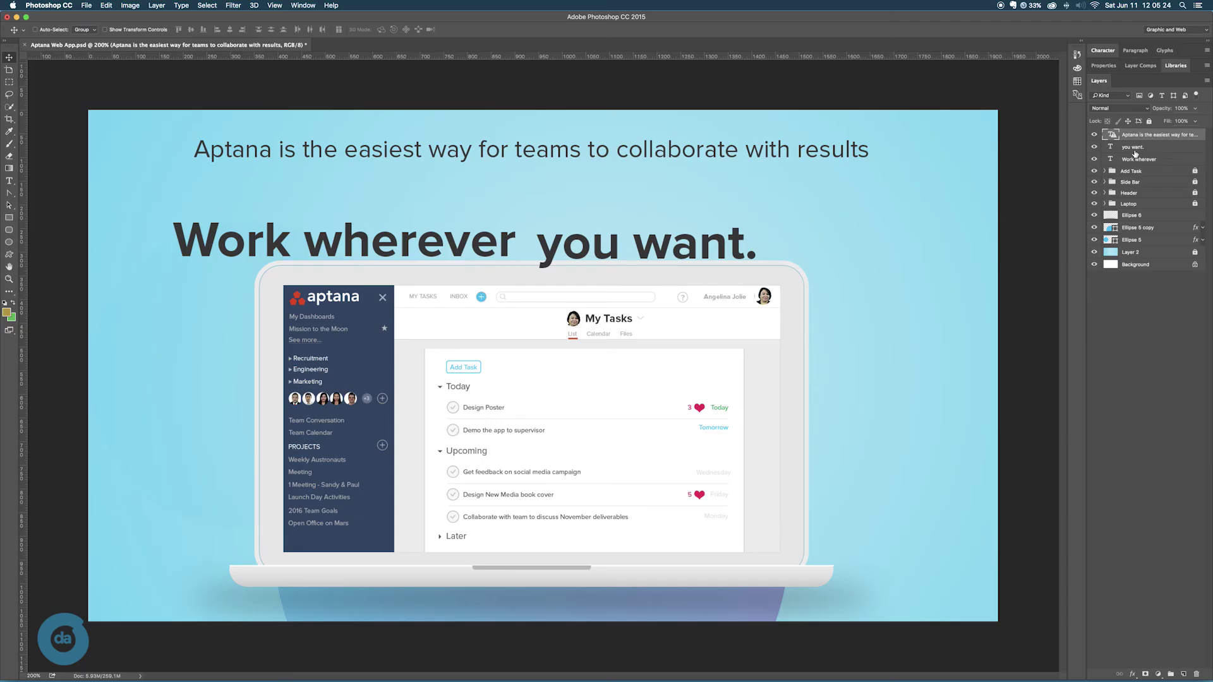
left_click(1138, 158)
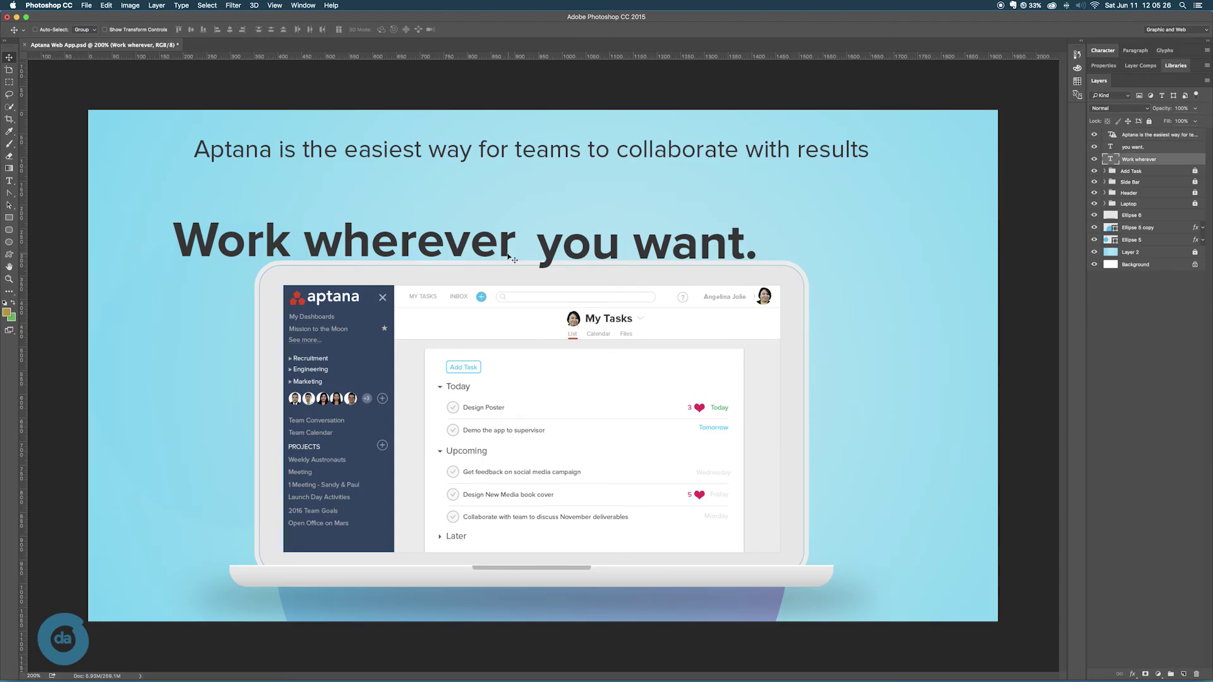
left_click_drag(510, 258, 547, 215)
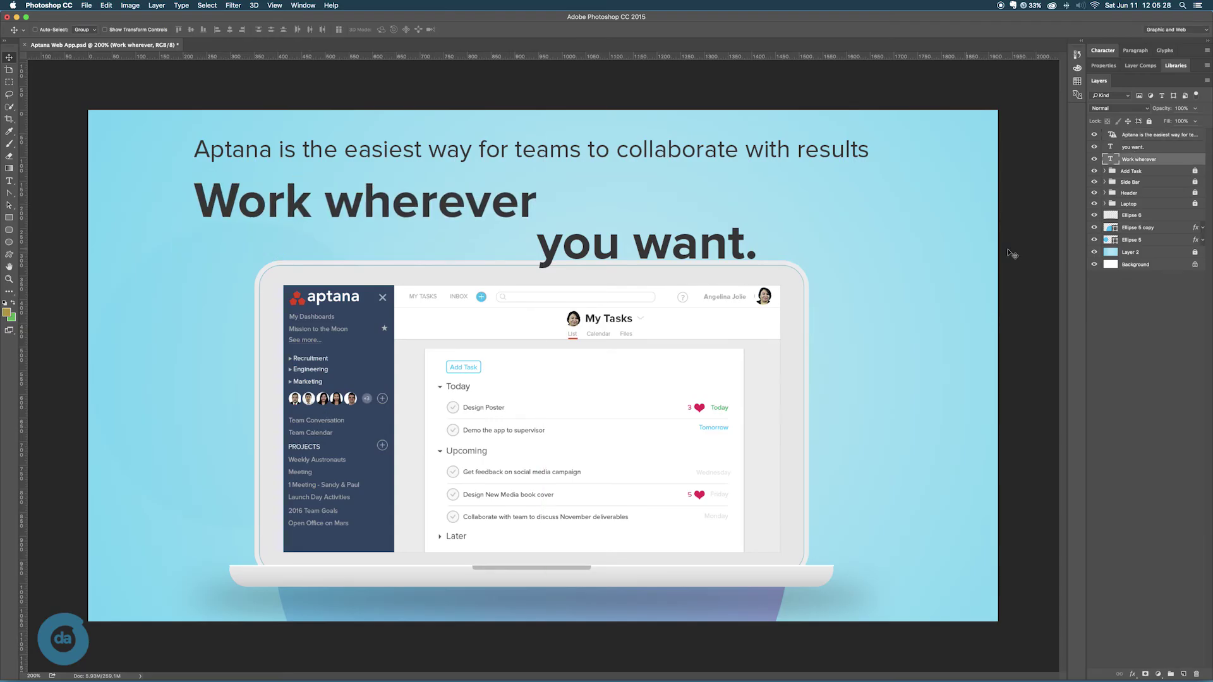
left_click(1145, 149)
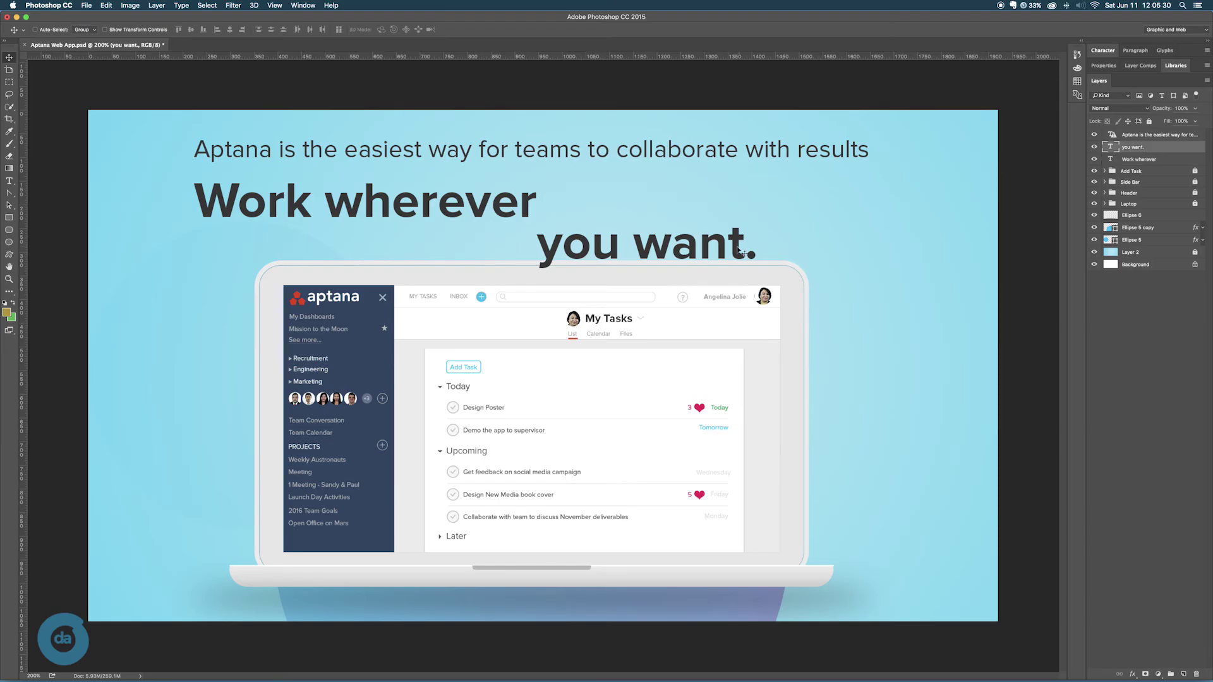
left_click_drag(743, 252, 761, 211)
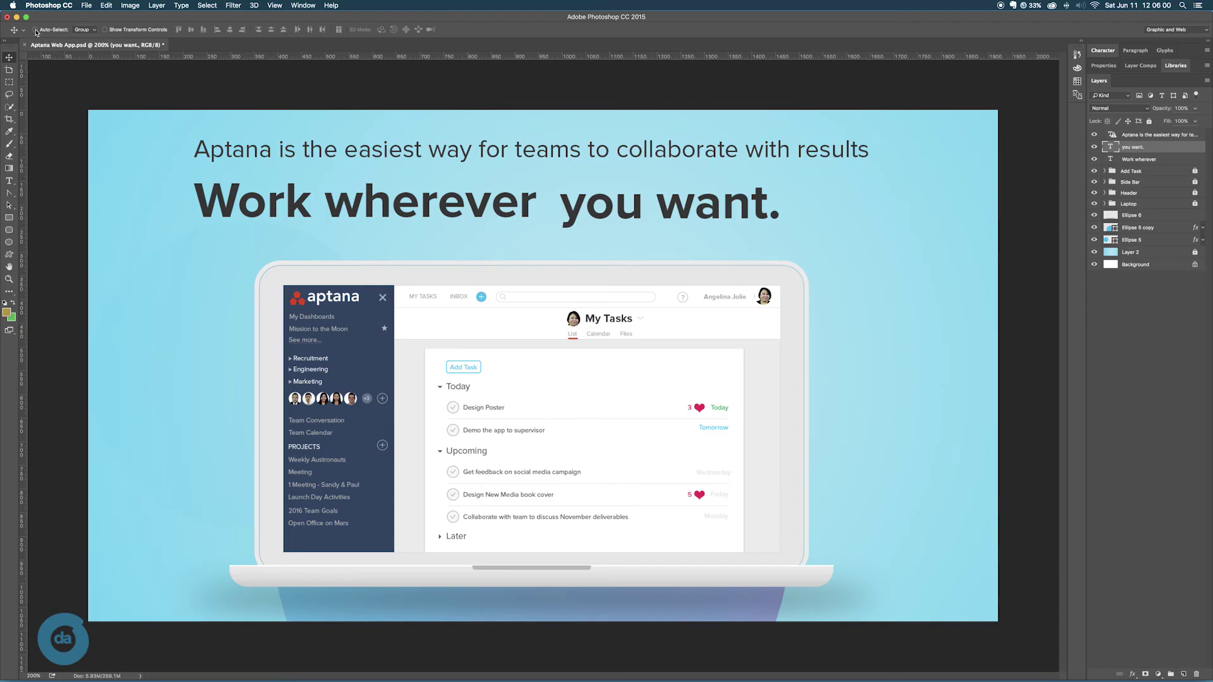
Turn on Auto-Select and drag the Aptana subtitle down below the headline.
left_click(36, 30)
left_click(527, 207)
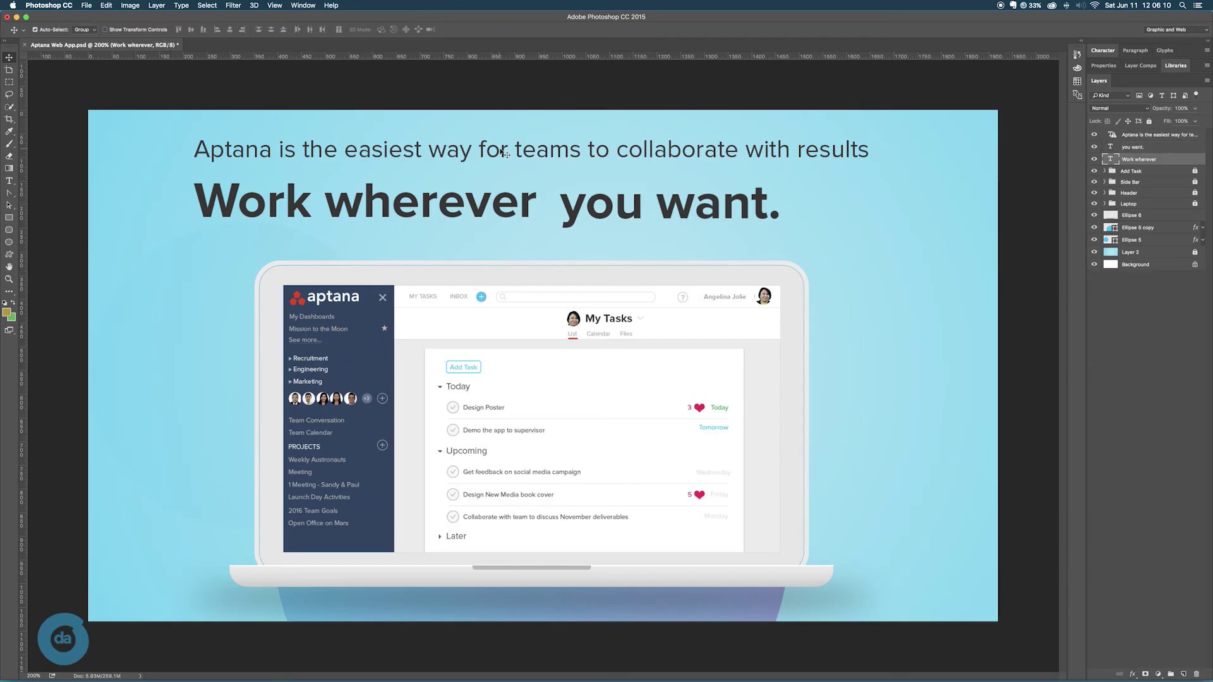
left_click(509, 156)
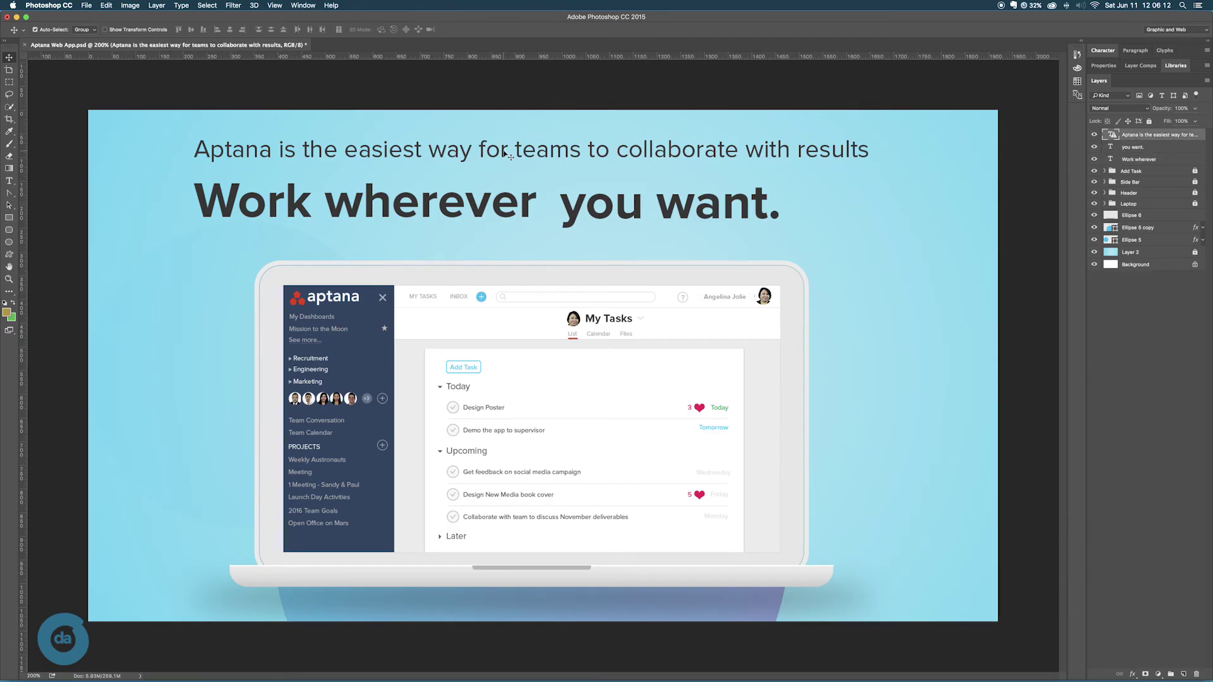
left_click_drag(509, 155, 511, 235)
Move 'Work wherever you want.' to the top, tuck the subtitle beneath, and widen the word gap.
left_click(385, 207)
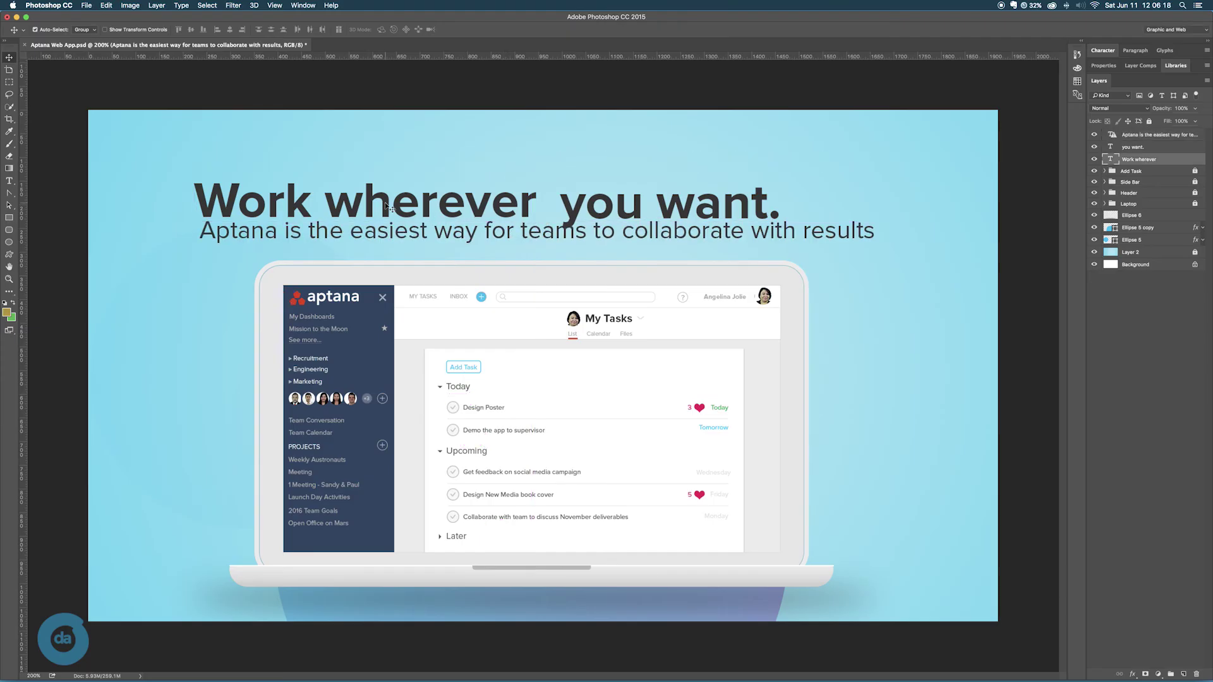
left_click_drag(388, 208, 390, 155)
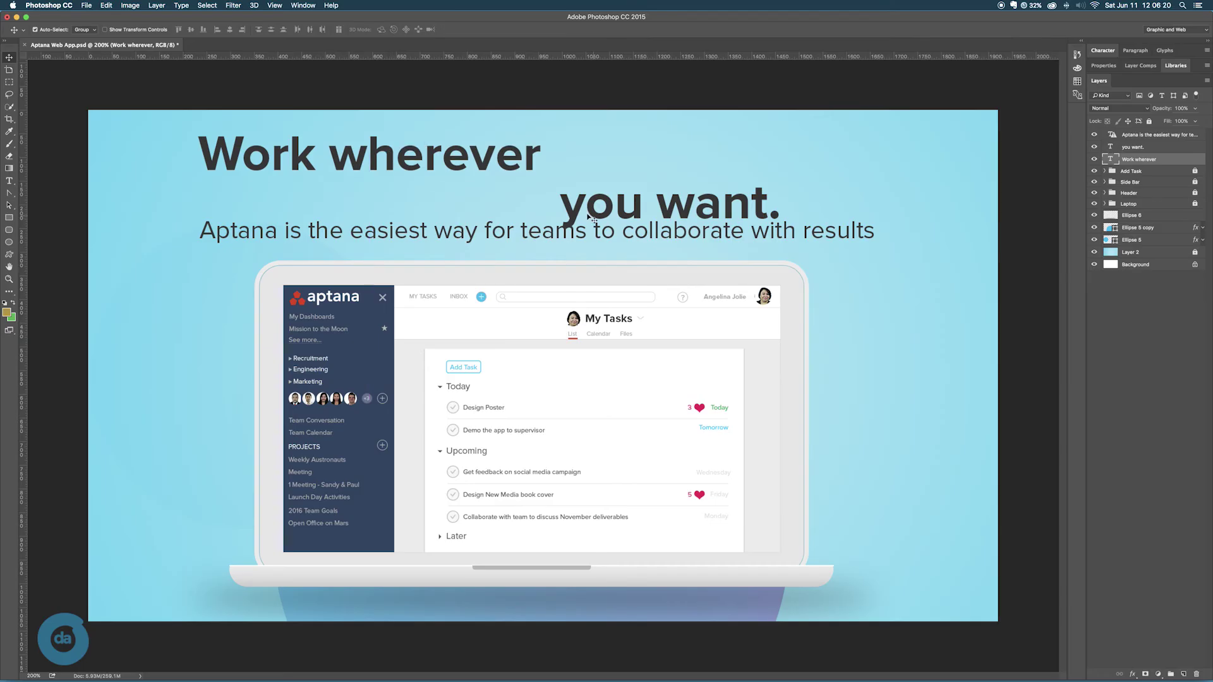
left_click_drag(592, 218, 581, 164)
left_click_drag(599, 239, 599, 219)
left_click_drag(651, 171, 705, 171)
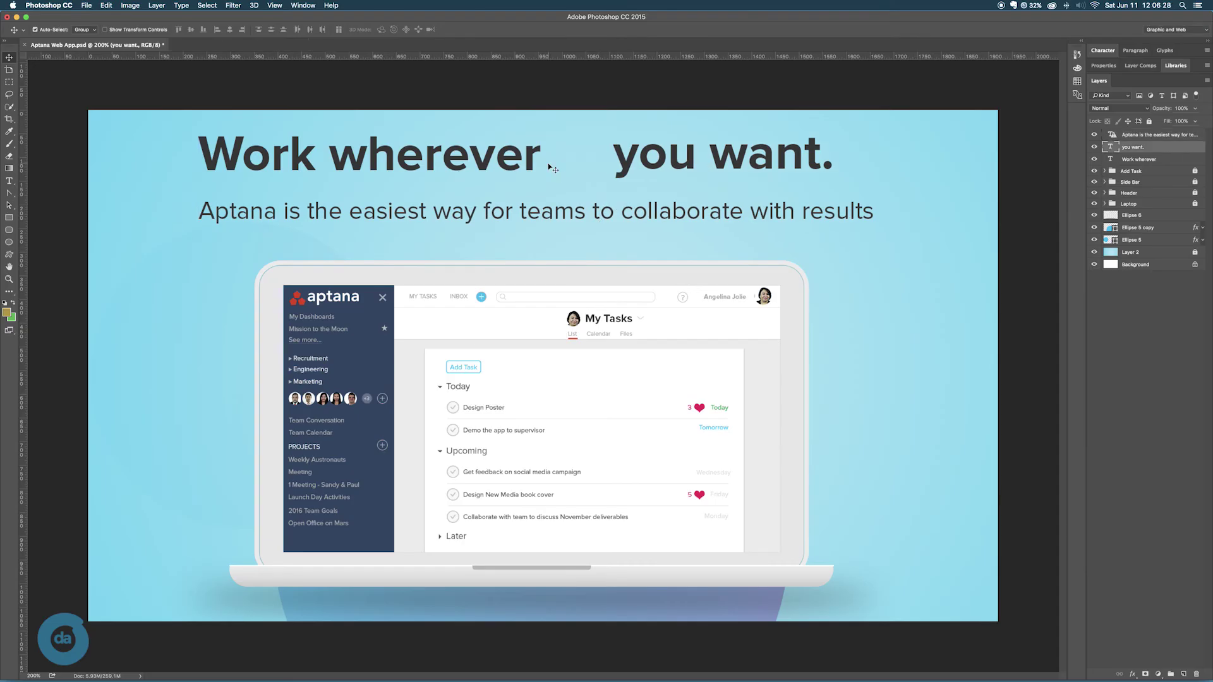
left_click_drag(547, 163, 563, 167)
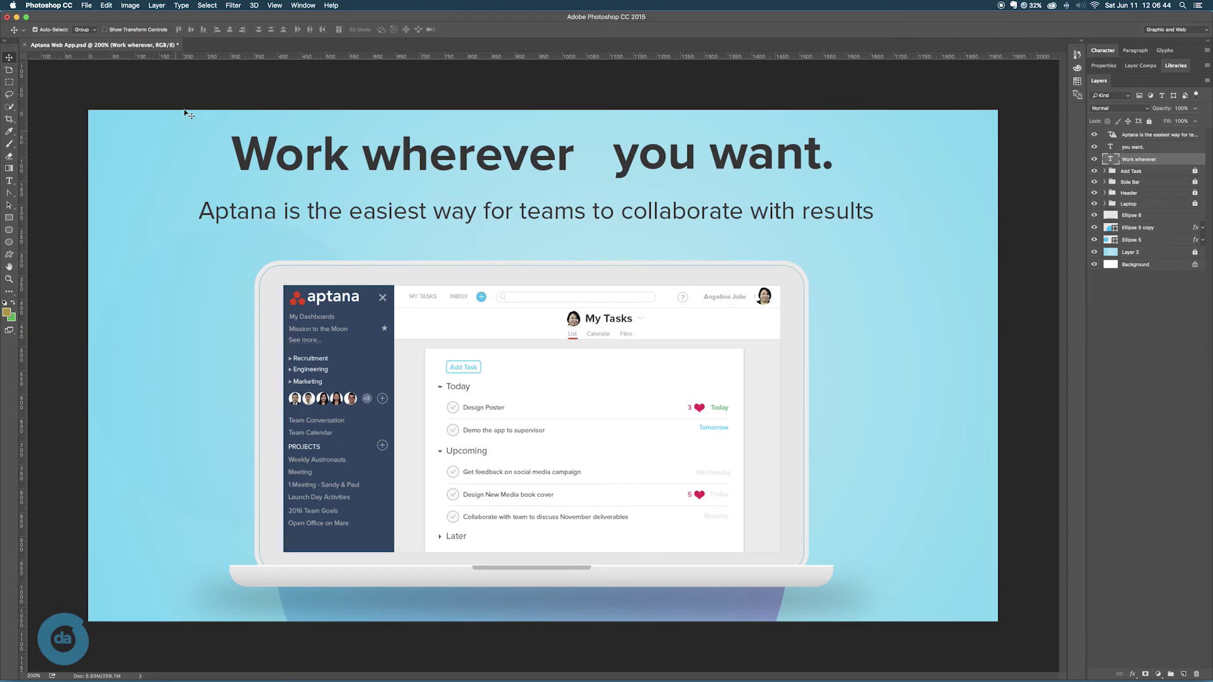
left_click(35, 30)
key("super")
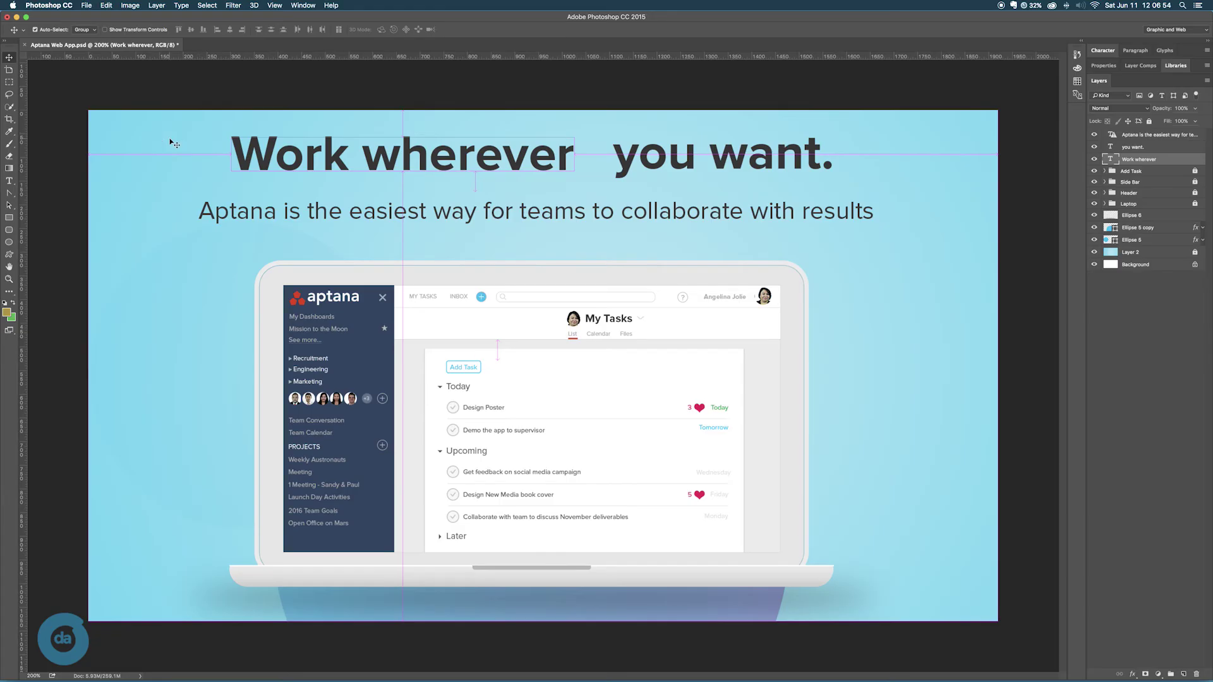
left_click_drag(170, 139, 802, 217)
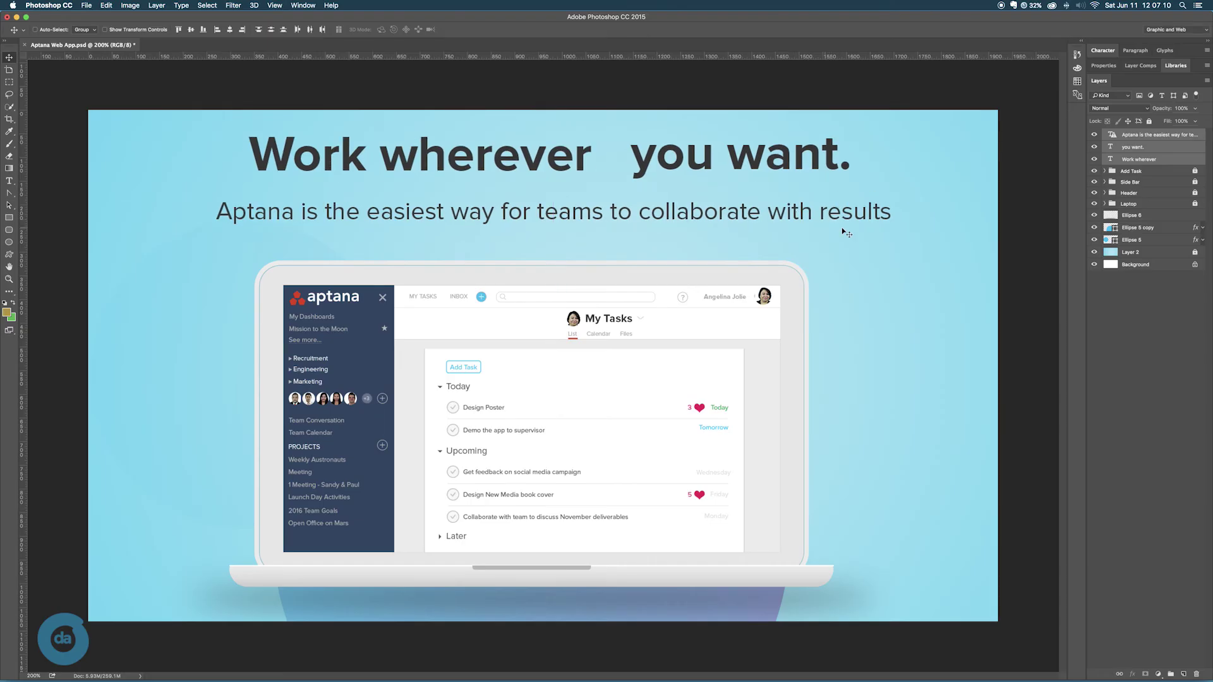
key("super")
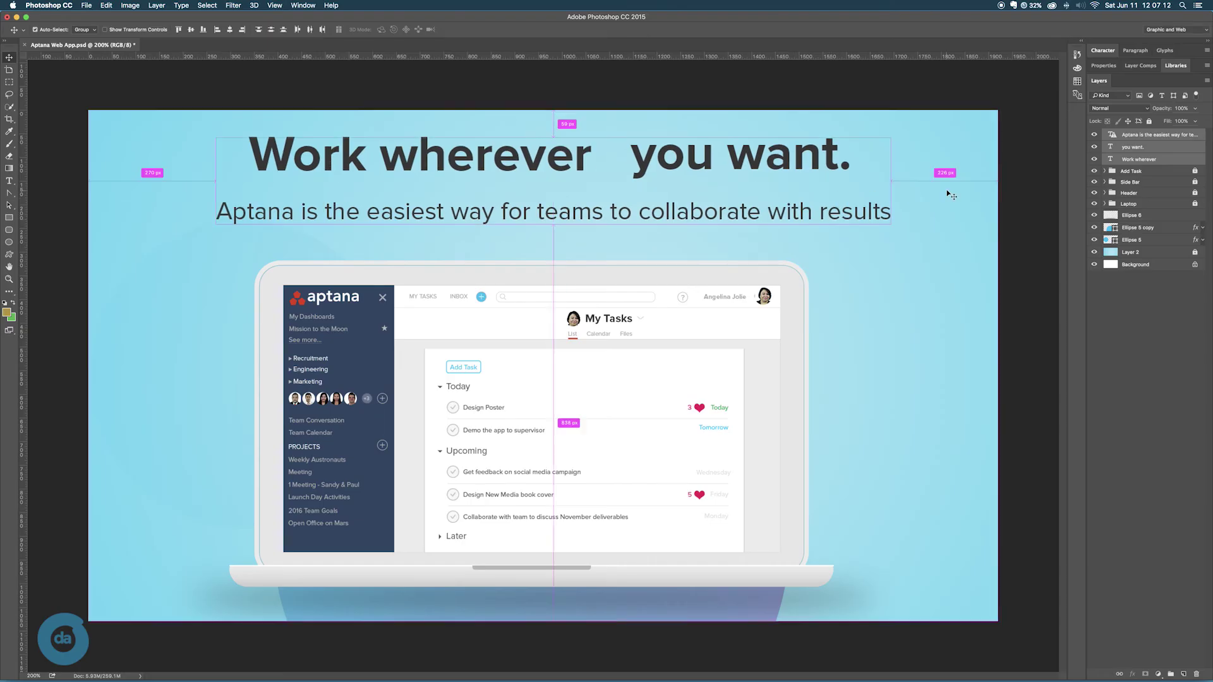
left_click(1030, 158, "super")
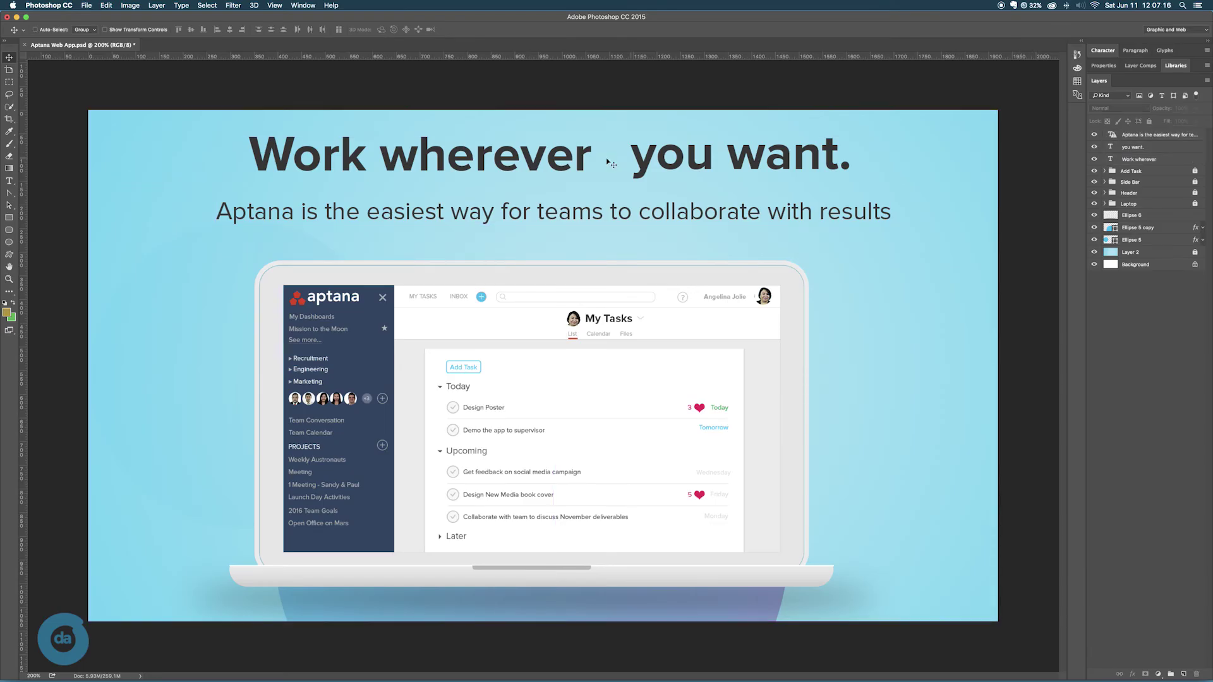
key("super")
key("super")
left_click(36, 30)
left_click(36, 29)
left_click(286, 167, "super")
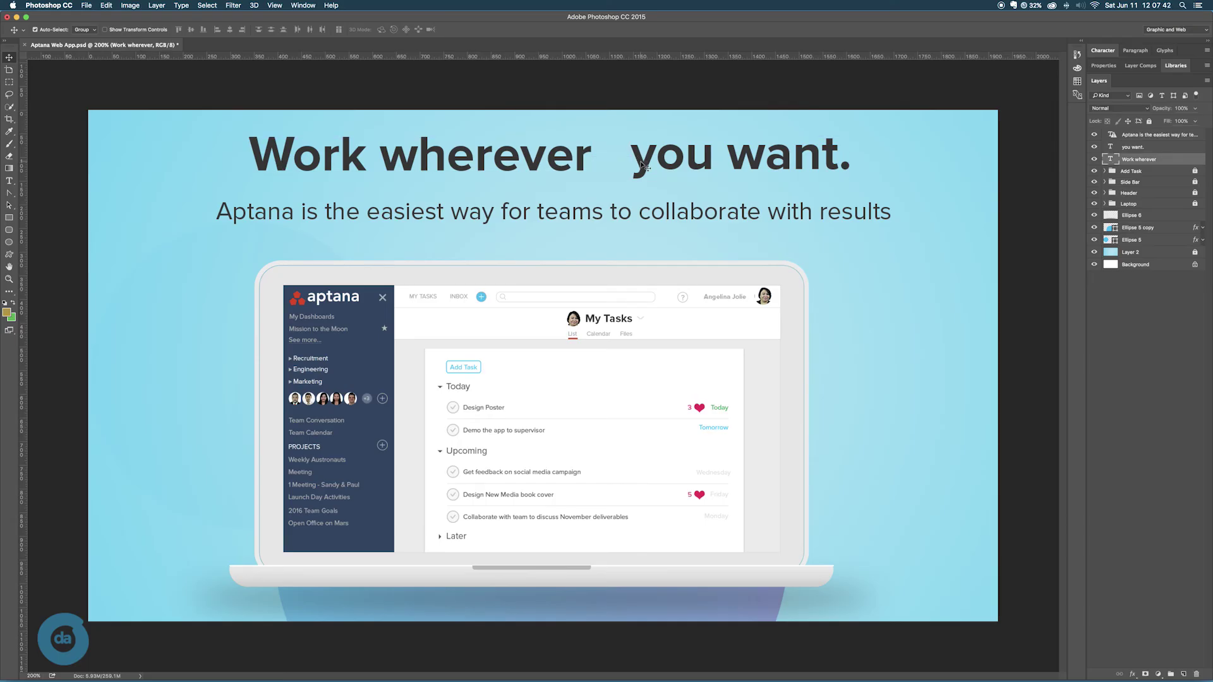
left_click(642, 165, "shift")
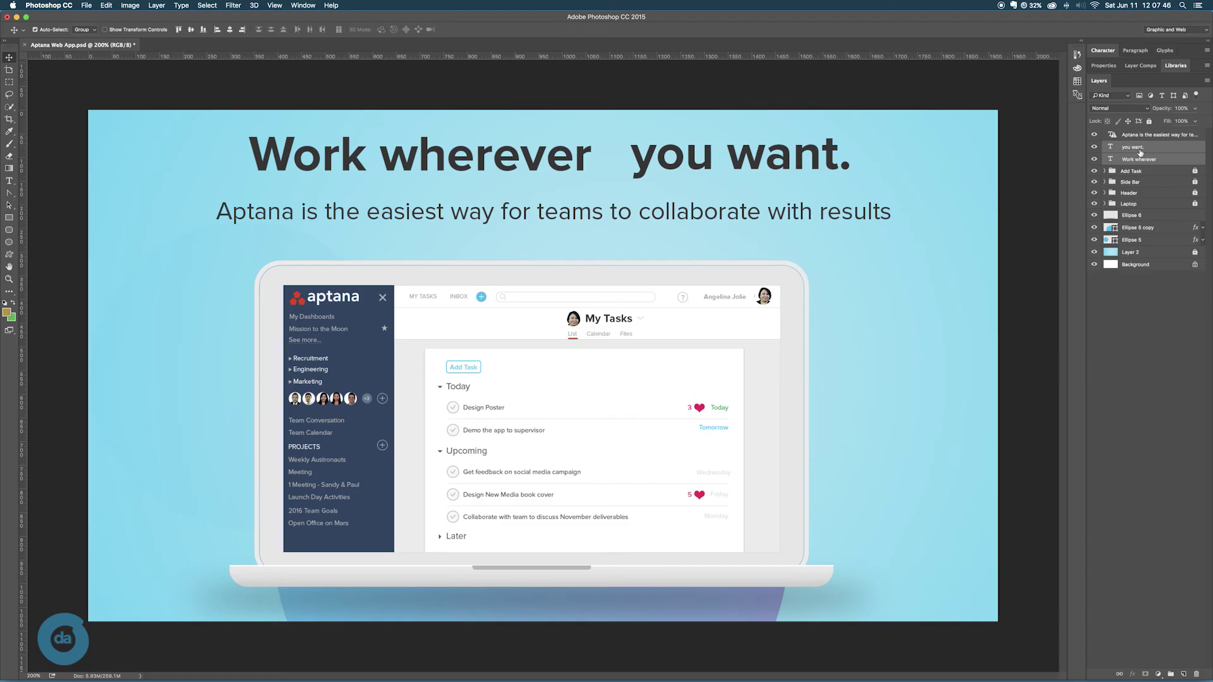
left_click(397, 219, "shift")
mouse_move(396, 219)
left_mouse_down()
mouse_move(394, 239)
mouse_move(391, 217)
left_mouse_up()
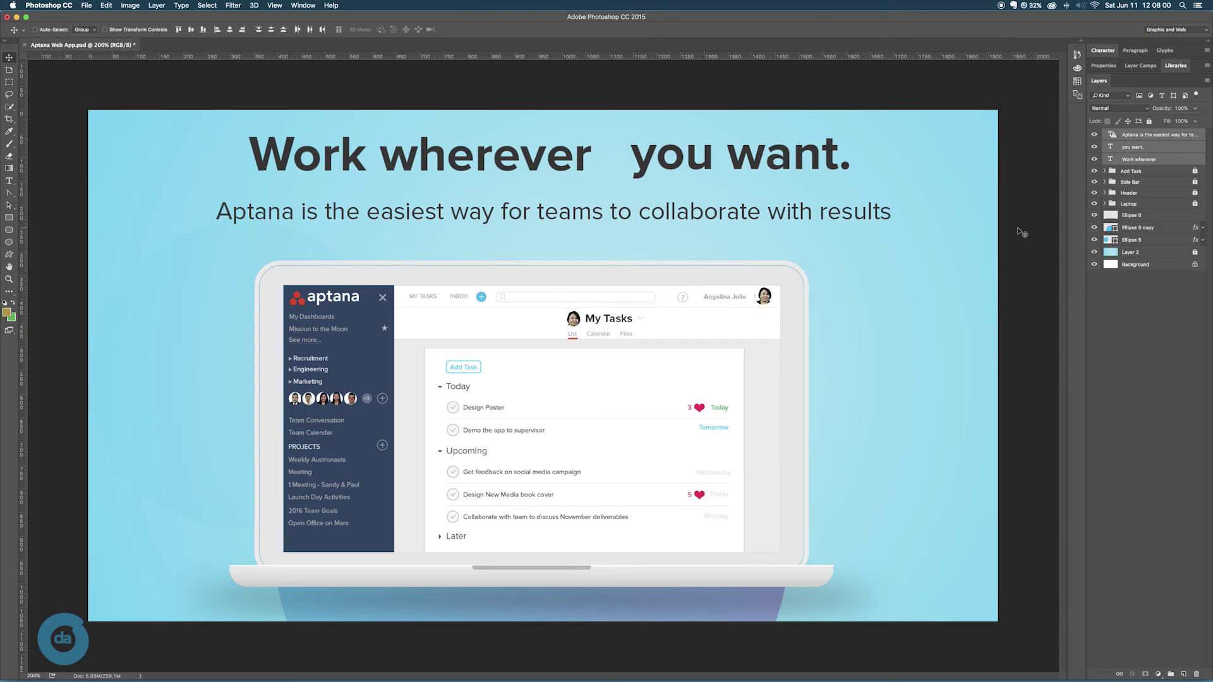
left_click(1029, 194)
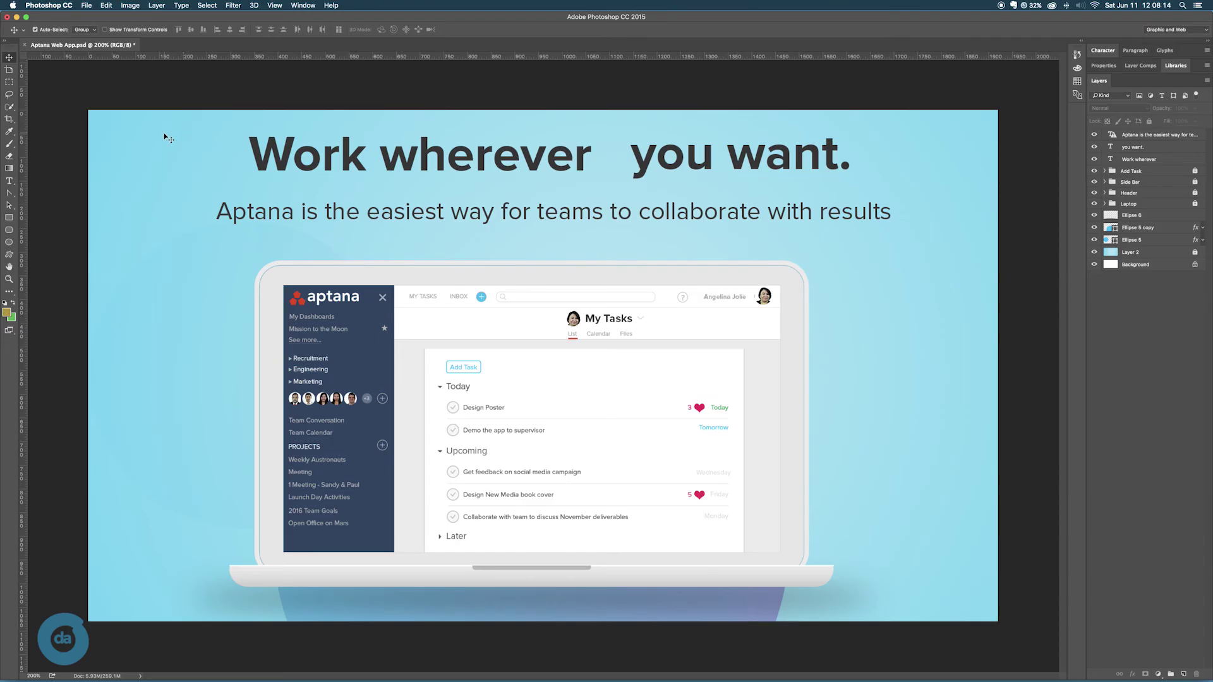
Marquee-select the text layers and nudge them together with a drag and Shift+arrow keys.
left_click_drag(164, 133, 932, 258)
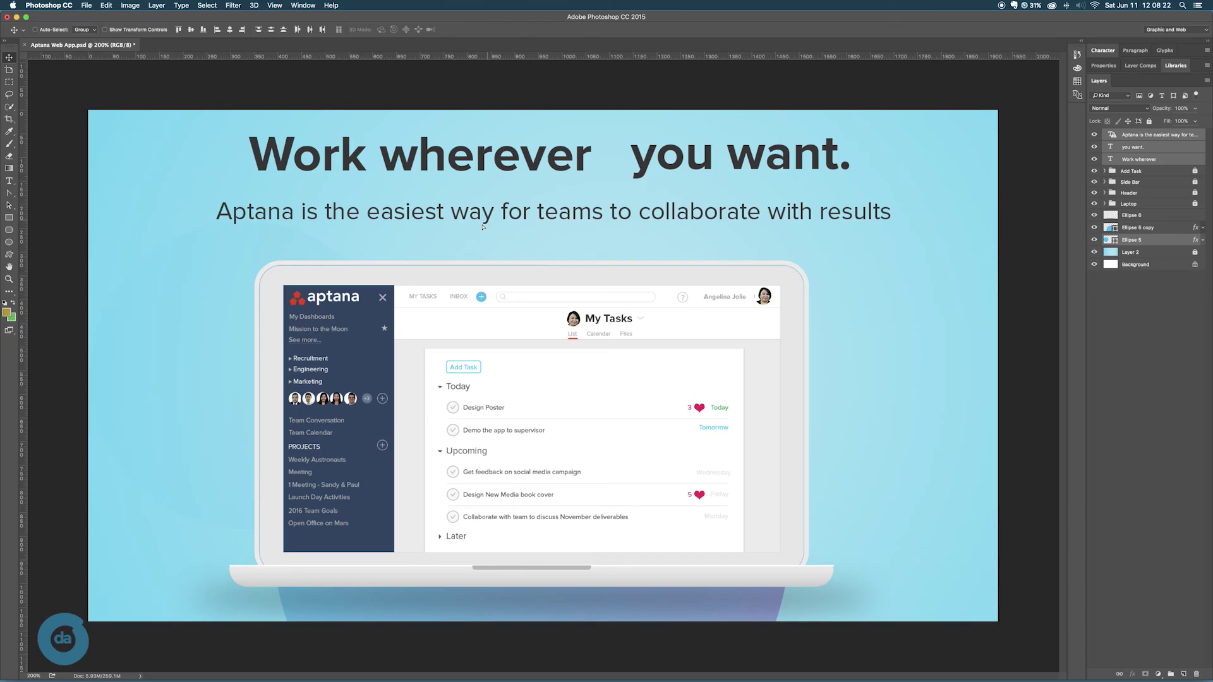
left_click_drag(483, 227, 484, 225)
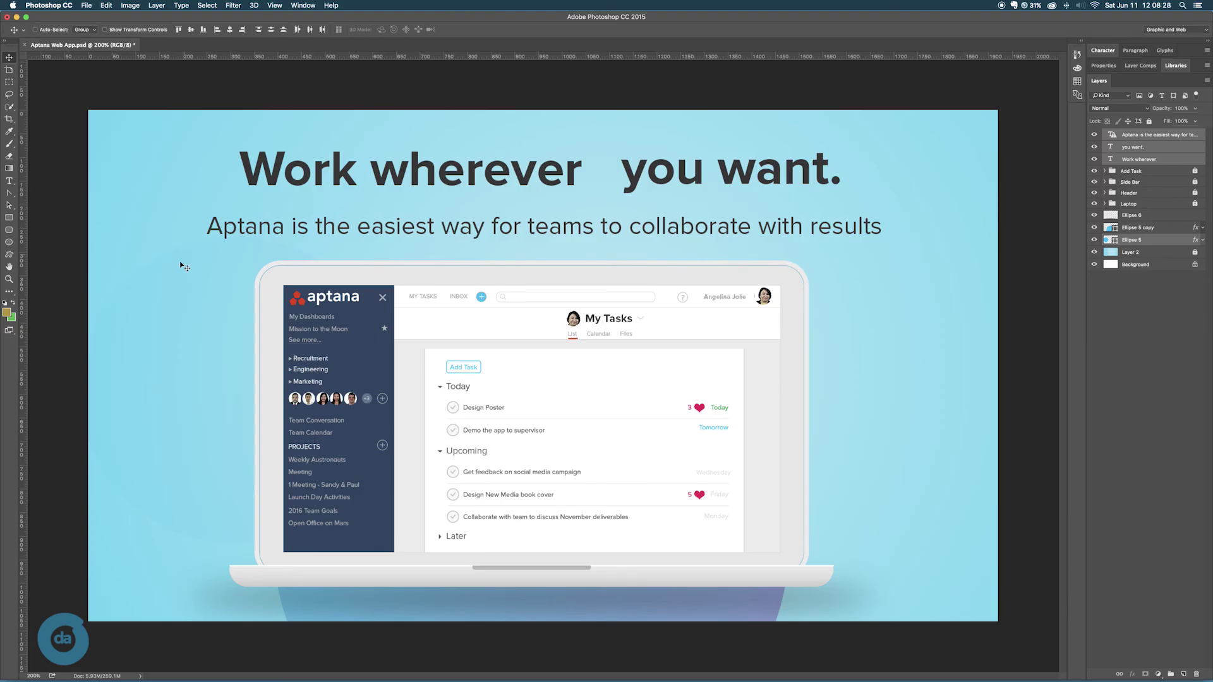
key("super")
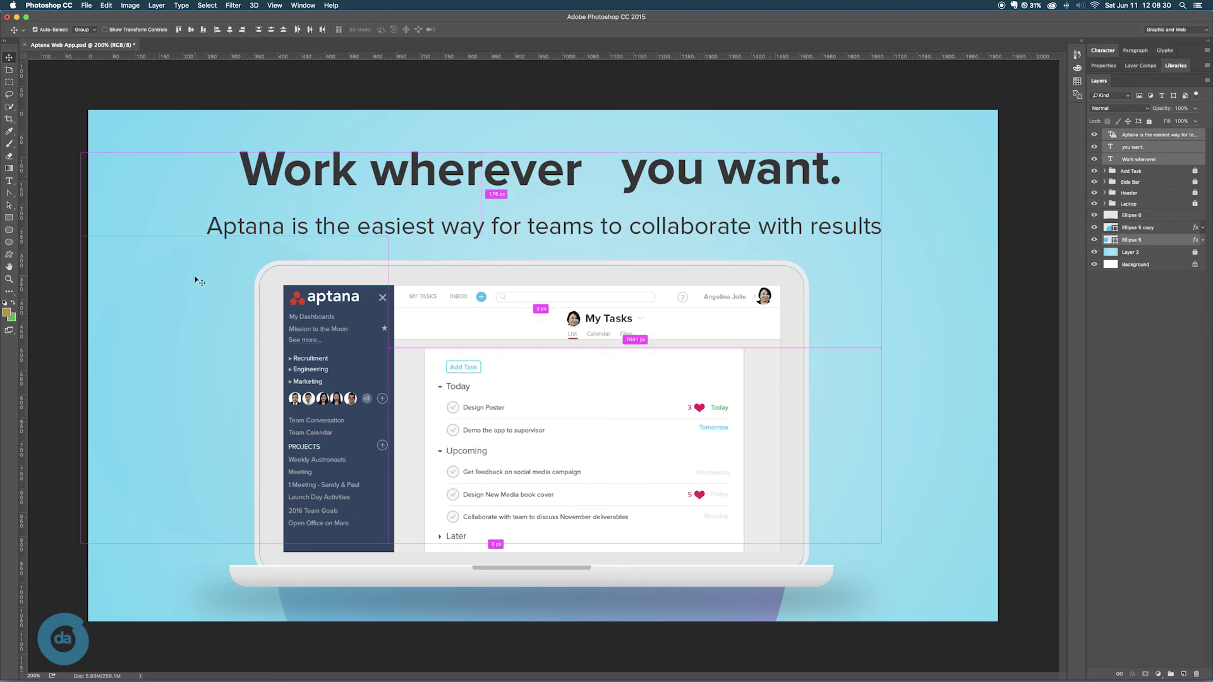
key("shift+Up")
key("shift+Up")
key("shift+Up")
key("shift+Right")
key("shift+Right")
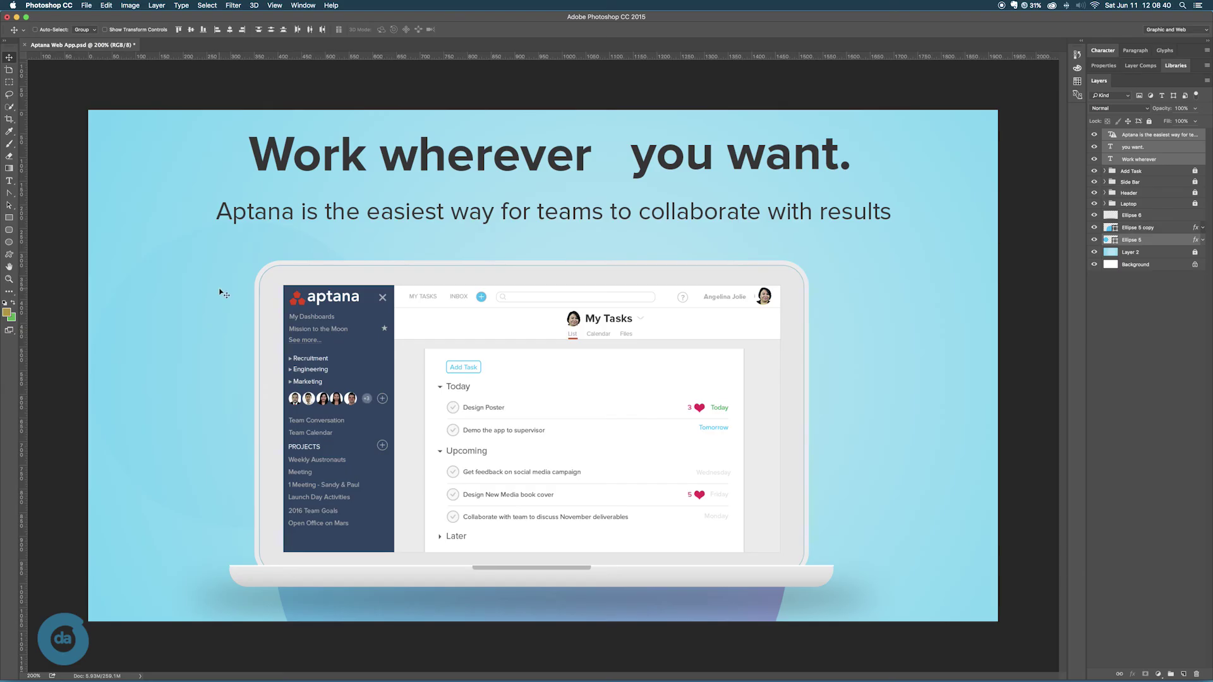
key("super")
Adjust Ellipse 5 in the selection and move the headline and subtitle down about 31 px.
left_click(194, 332, "shift")
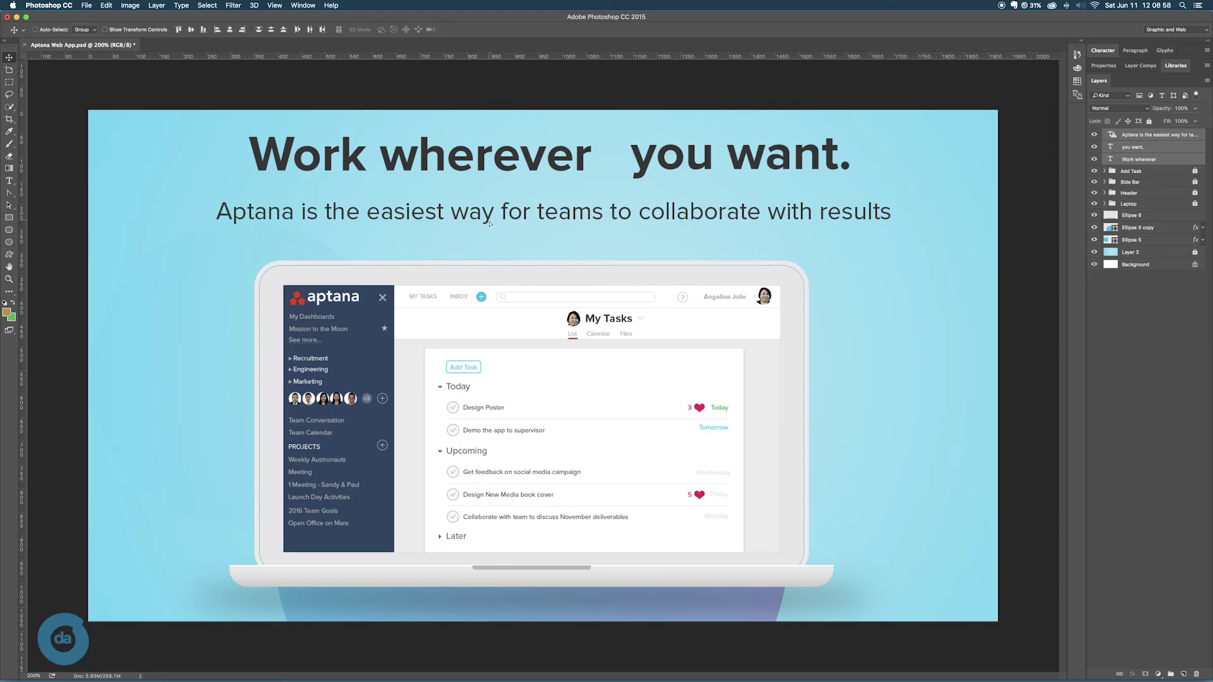
mouse_move(491, 223)
left_mouse_down()
mouse_move(535, 213)
mouse_move(495, 218)
left_mouse_up()
key("super")
left_click(177, 312)
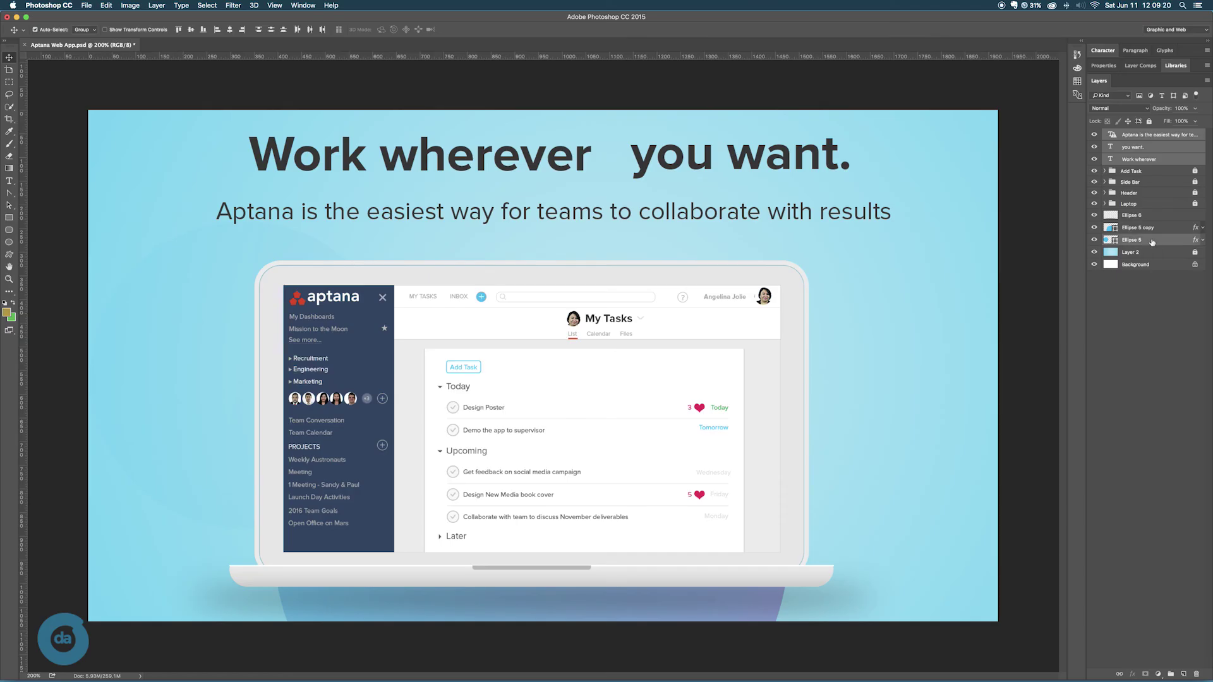
left_click_drag(295, 300, 234, 288)
Deselect all layers, then Cmd-click 'you want.' and marquee-select the headline and subtitle layers.
key("super")
left_click(1044, 220)
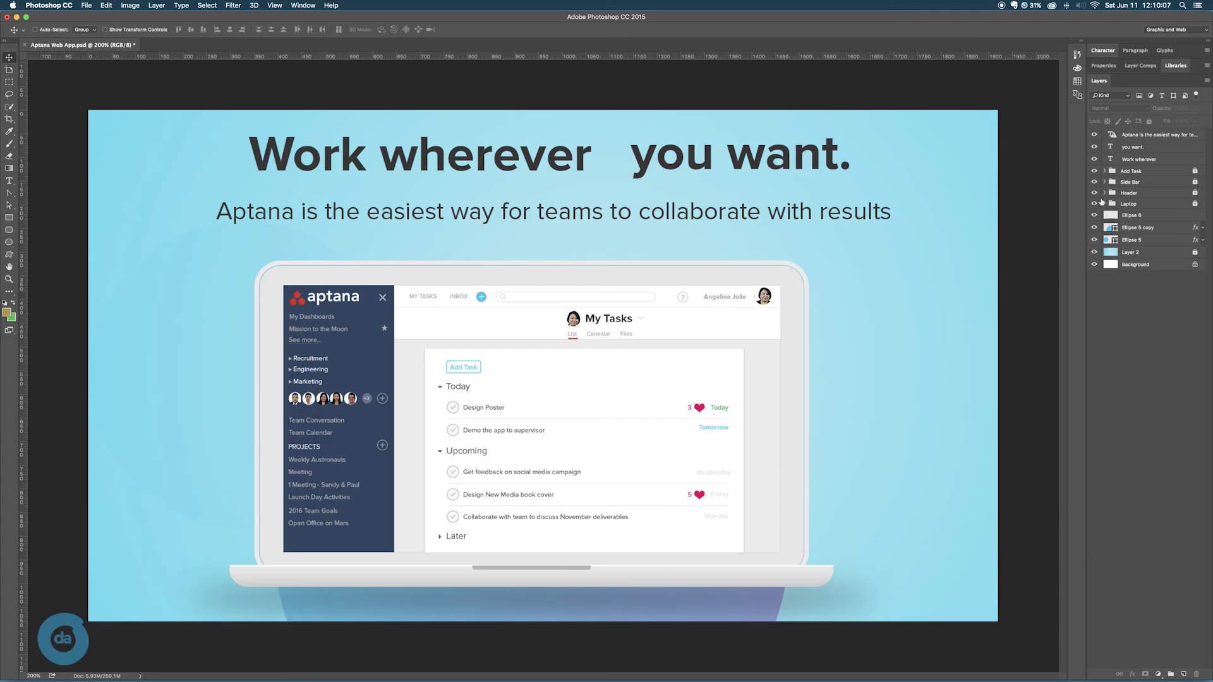
key("super")
left_click(647, 171)
mouse_move(182, 150)
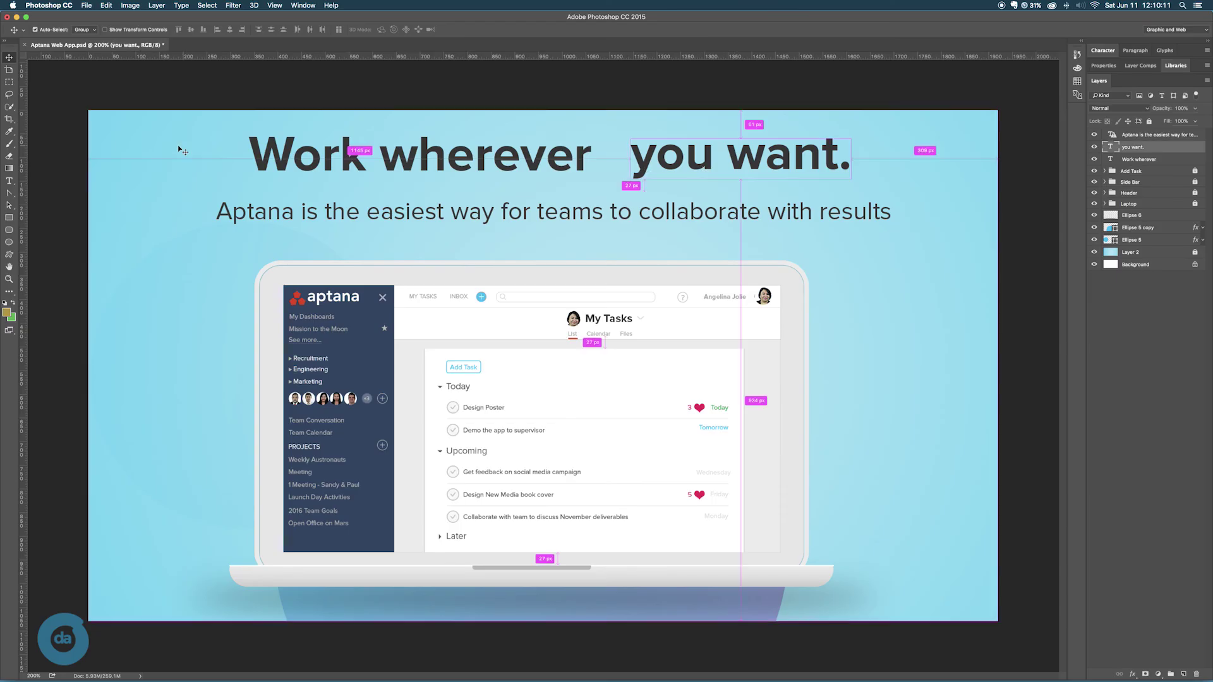
left_click_drag(179, 144, 891, 218)
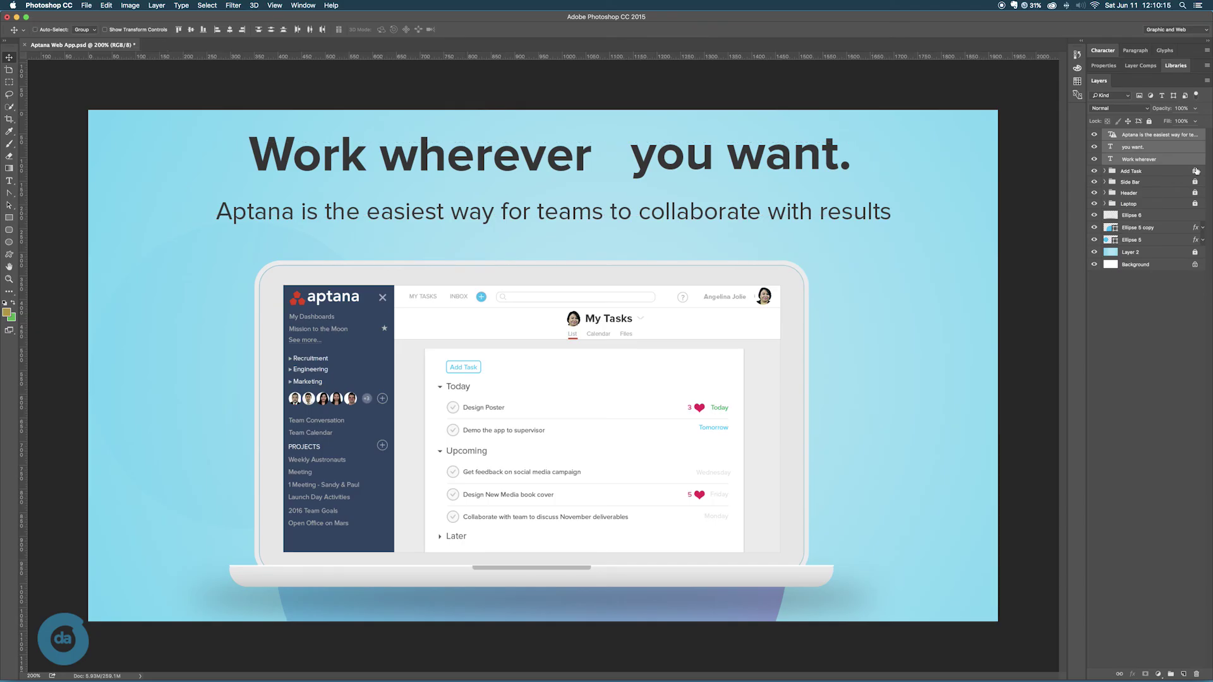
right_click(1168, 148)
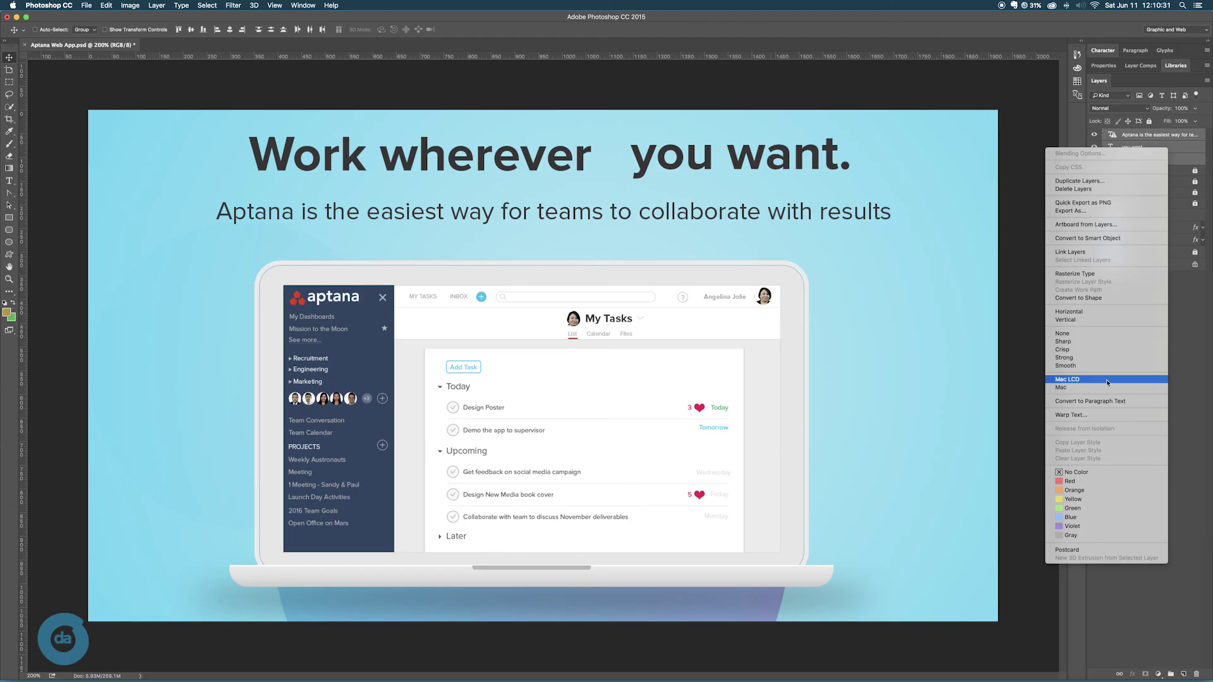
left_click(1087, 414)
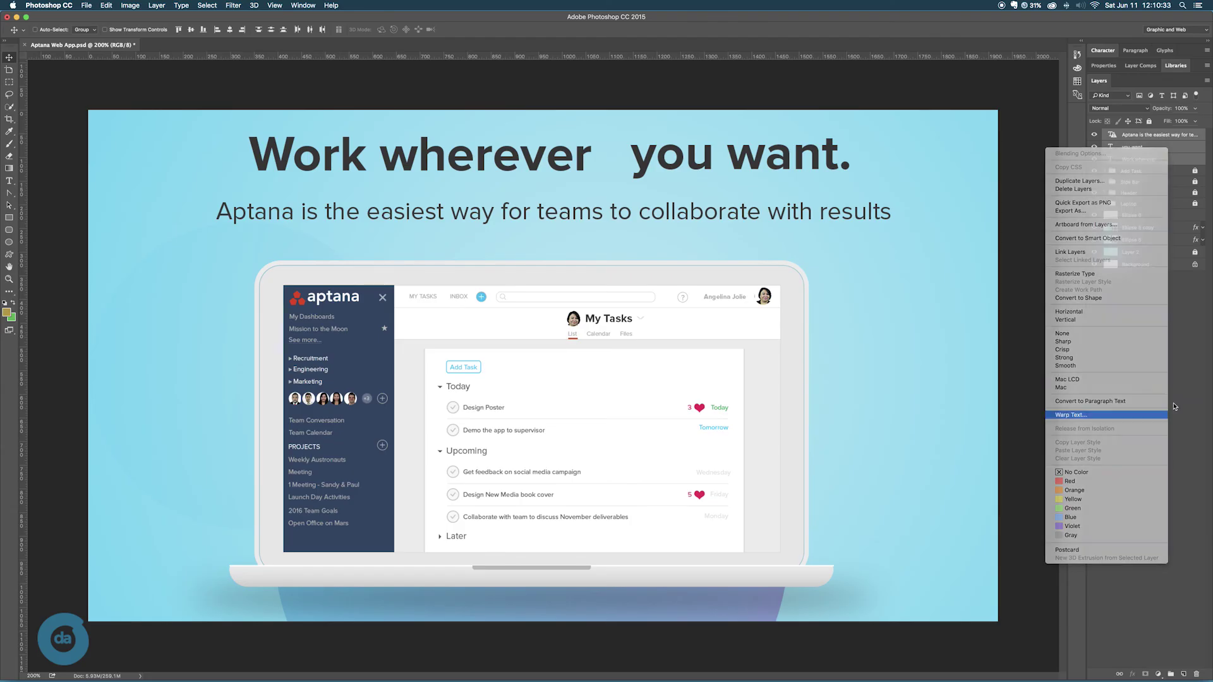
right_click(1152, 146)
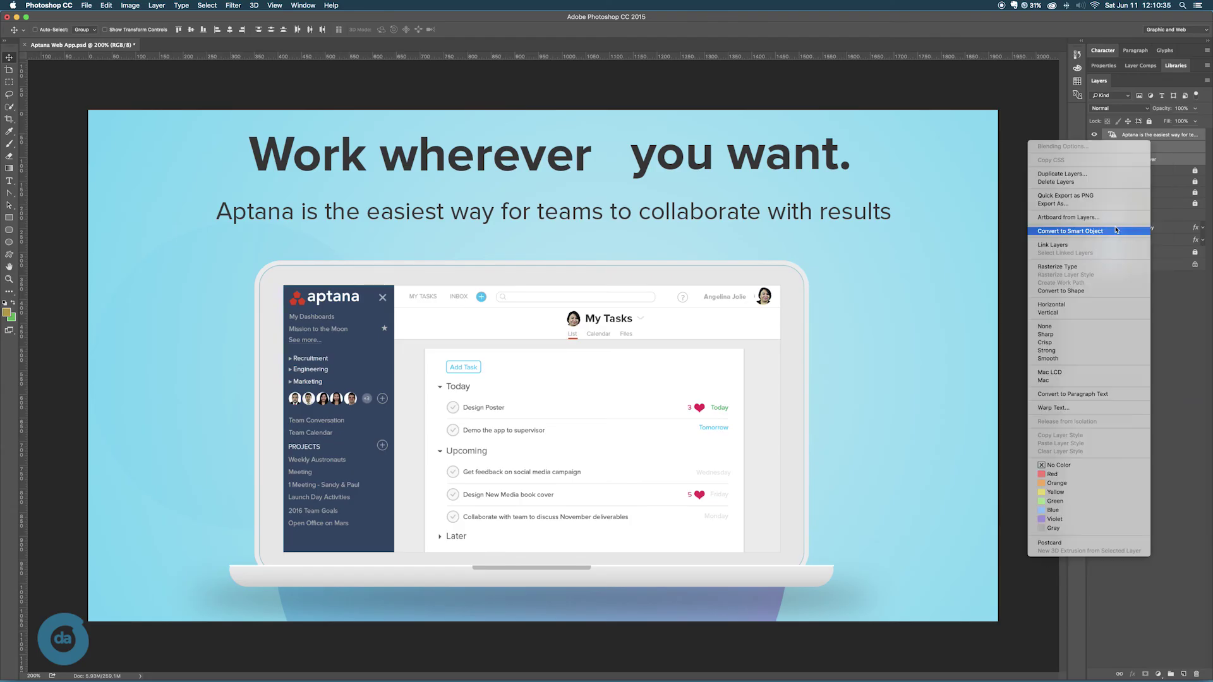
left_click(1189, 361)
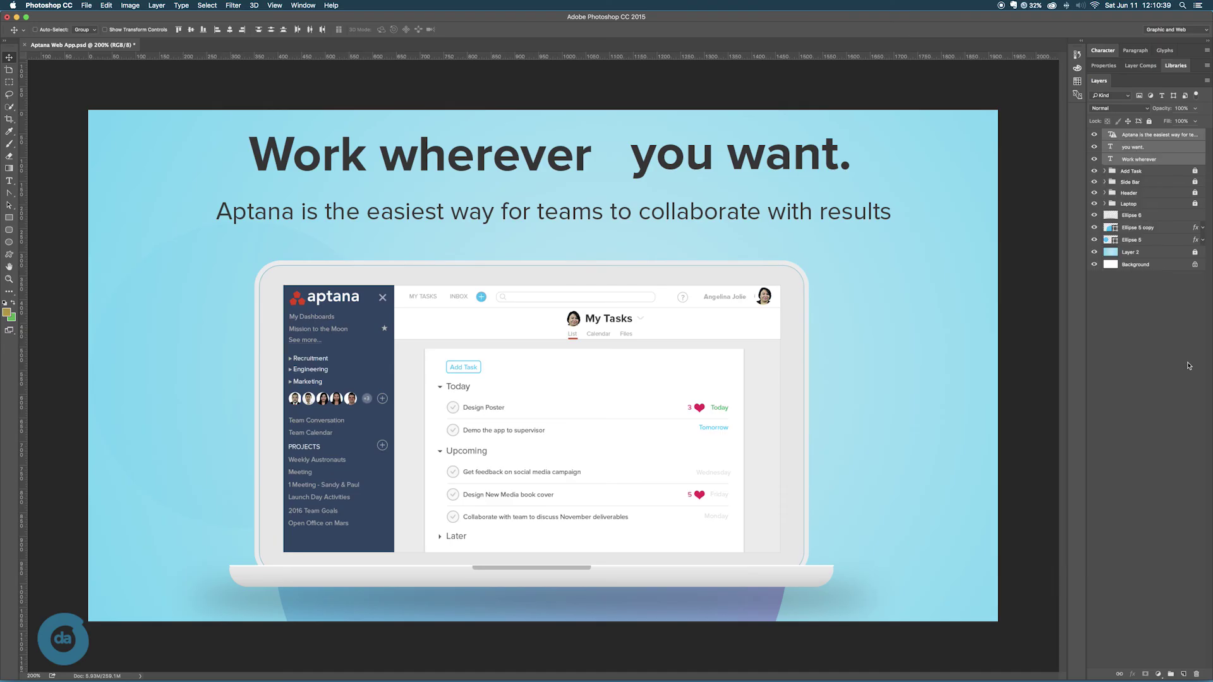
Group the three text layers as 'Text' and set Auto-Select to pick Group.
left_click(1171, 675)
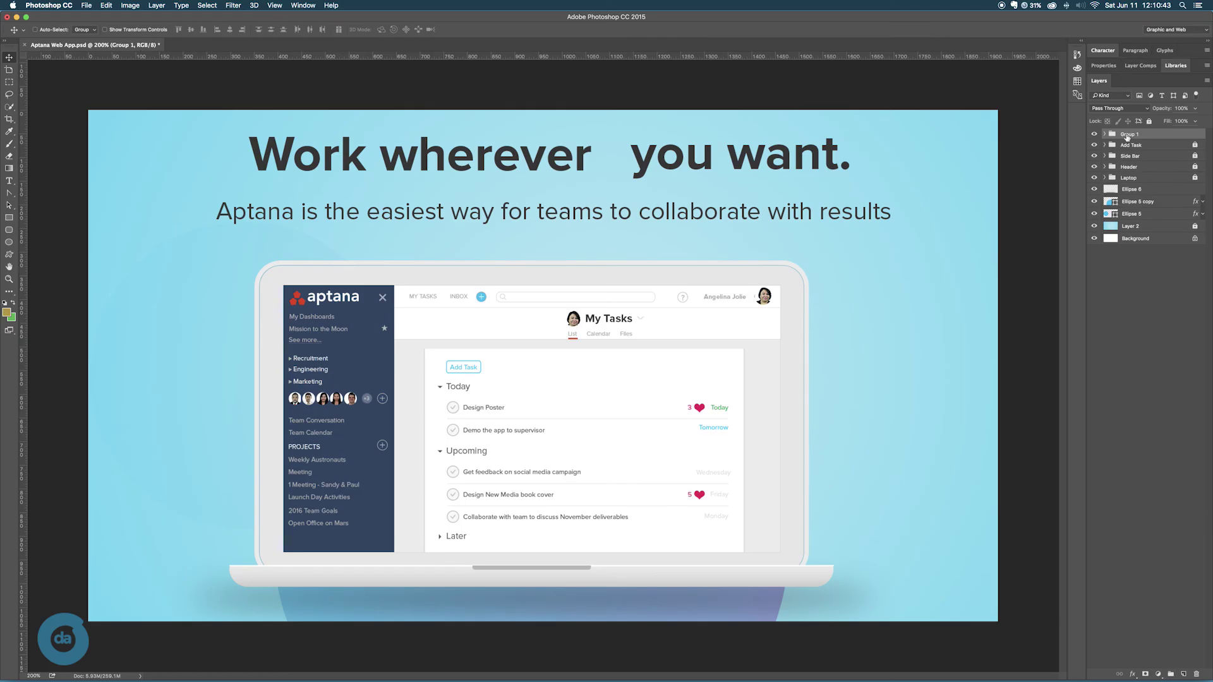
type("Text")
key("Return")
left_click(93, 31)
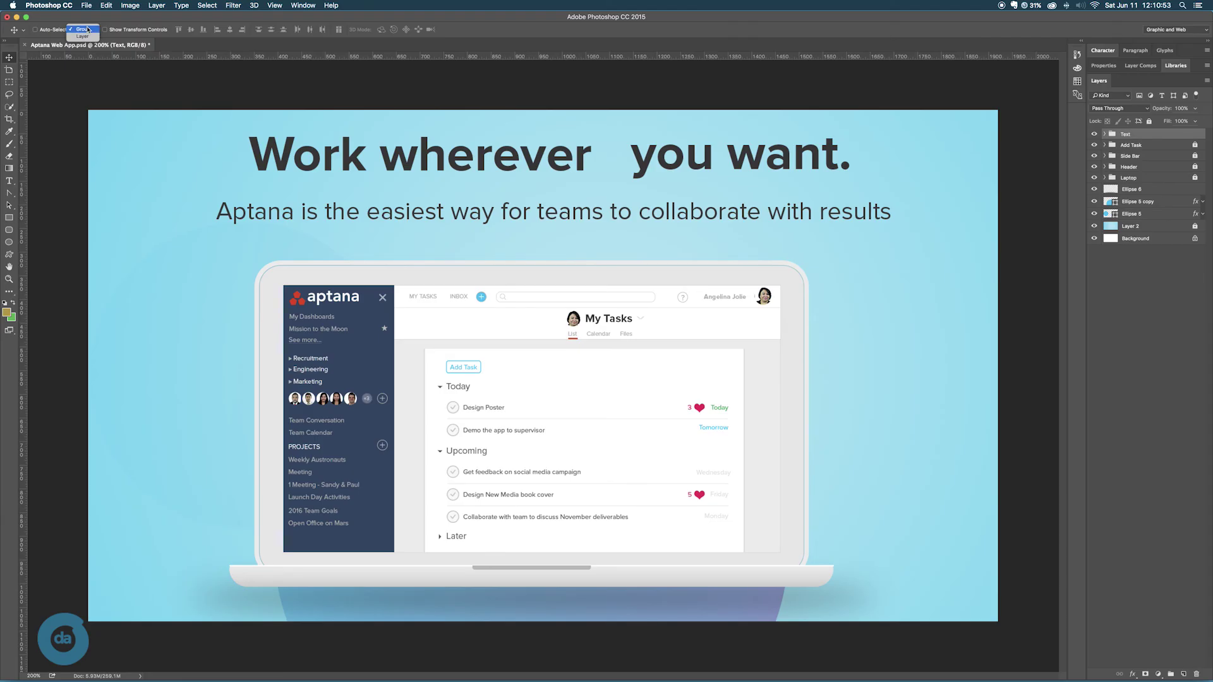
left_click(76, 37)
left_click(80, 31)
left_click(81, 23)
Drag the Text group down, reselect it, and nudge it back up about 7 px.
left_click_drag(441, 171, 446, 171)
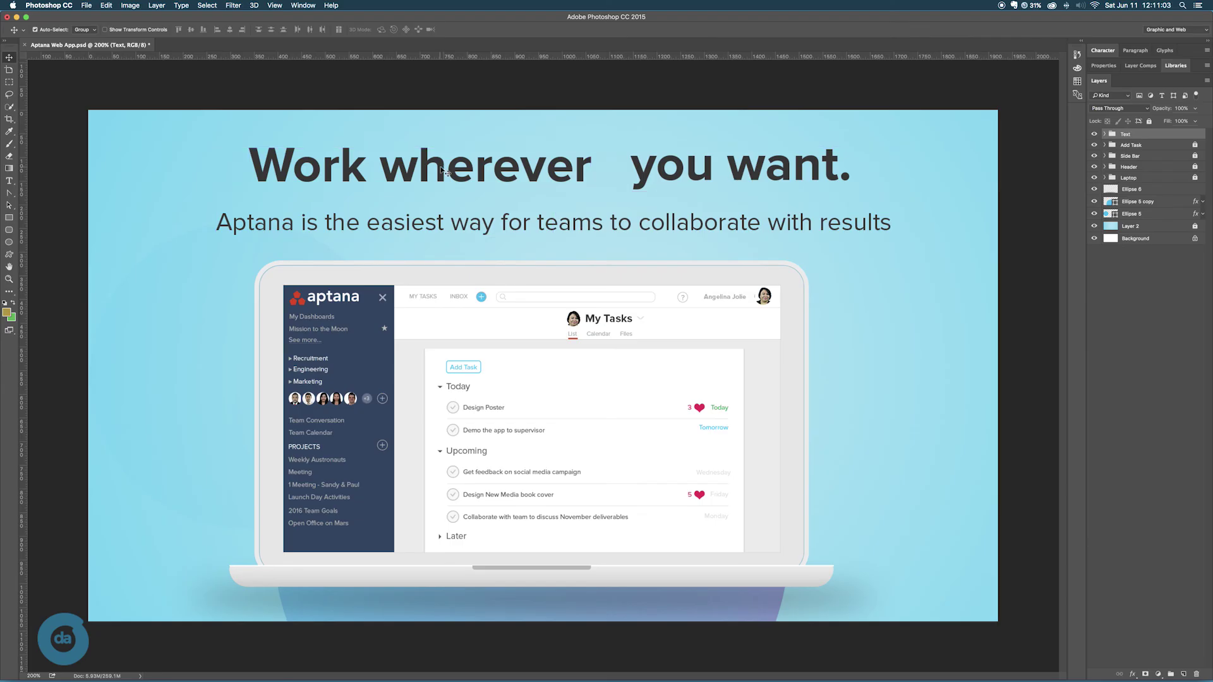
key("super")
left_click(1009, 184, "super")
left_click(744, 172)
key("super")
left_click_drag(499, 235, 505, 228)
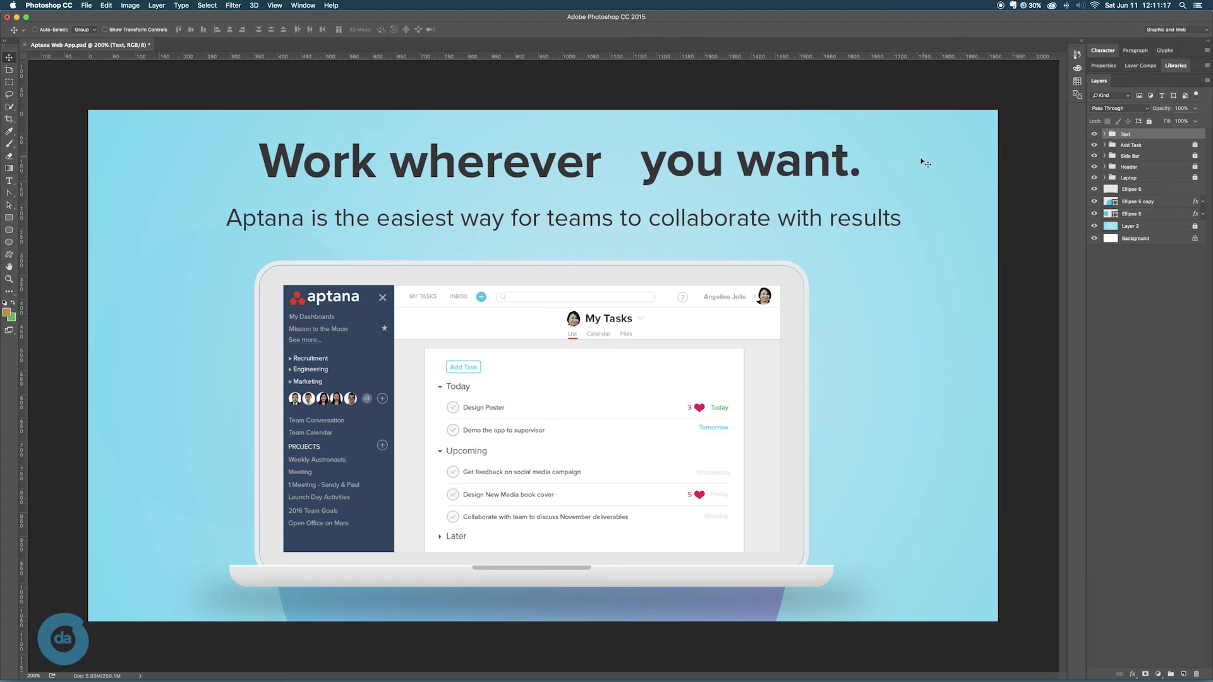
Shift the Text group right, then left and down, undoing the final move.
left_click_drag(667, 168, 664, 170)
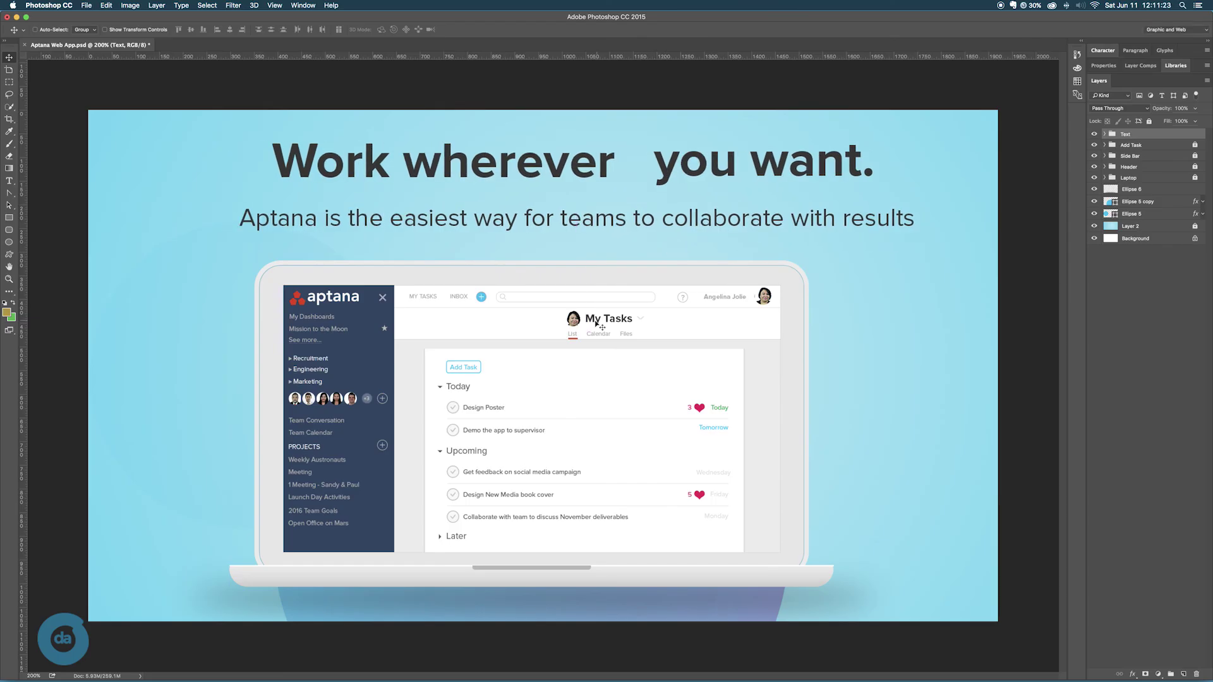
mouse_move(597, 322)
left_mouse_down()
mouse_move(573, 317)
mouse_move(610, 319)
mouse_move(588, 319)
left_mouse_up()
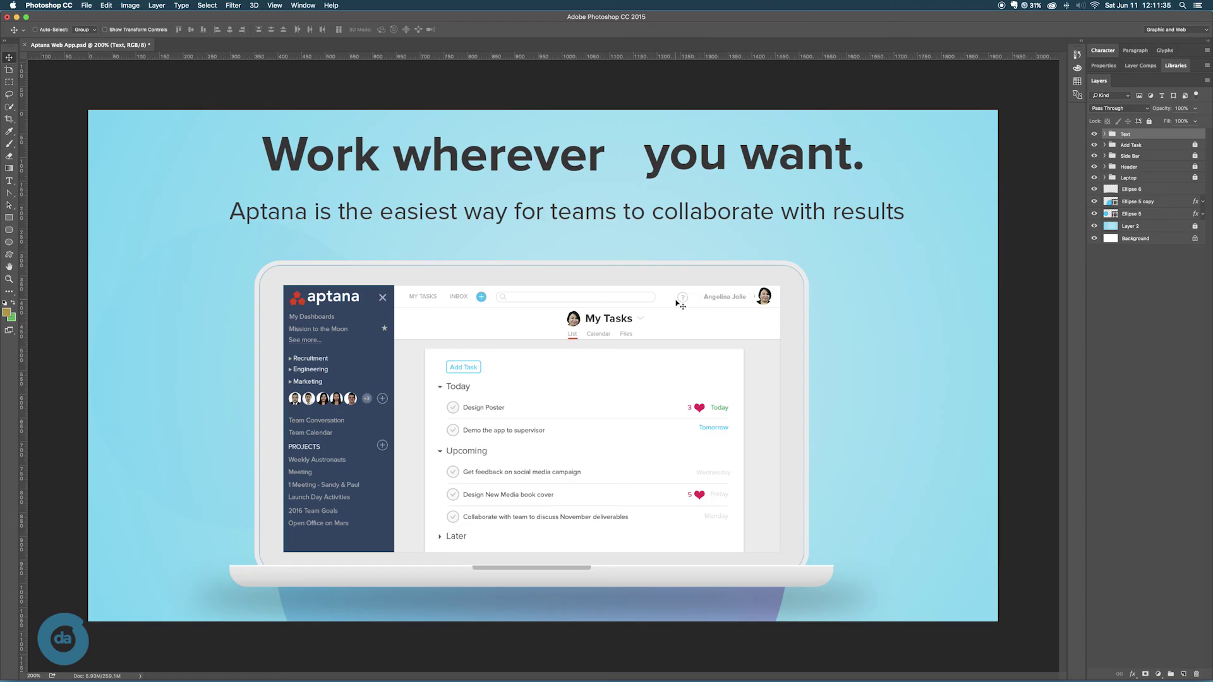
left_click_drag(680, 305, 579, 335)
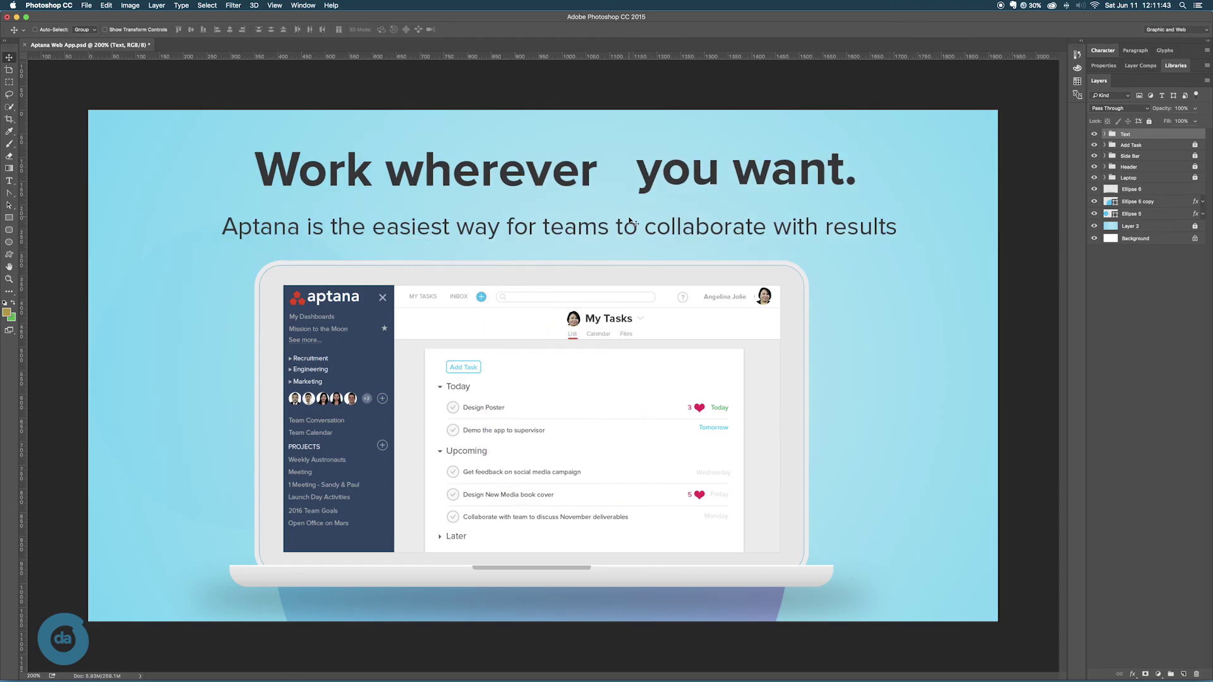
left_click_drag(630, 221, 630, 231)
key("super+z")
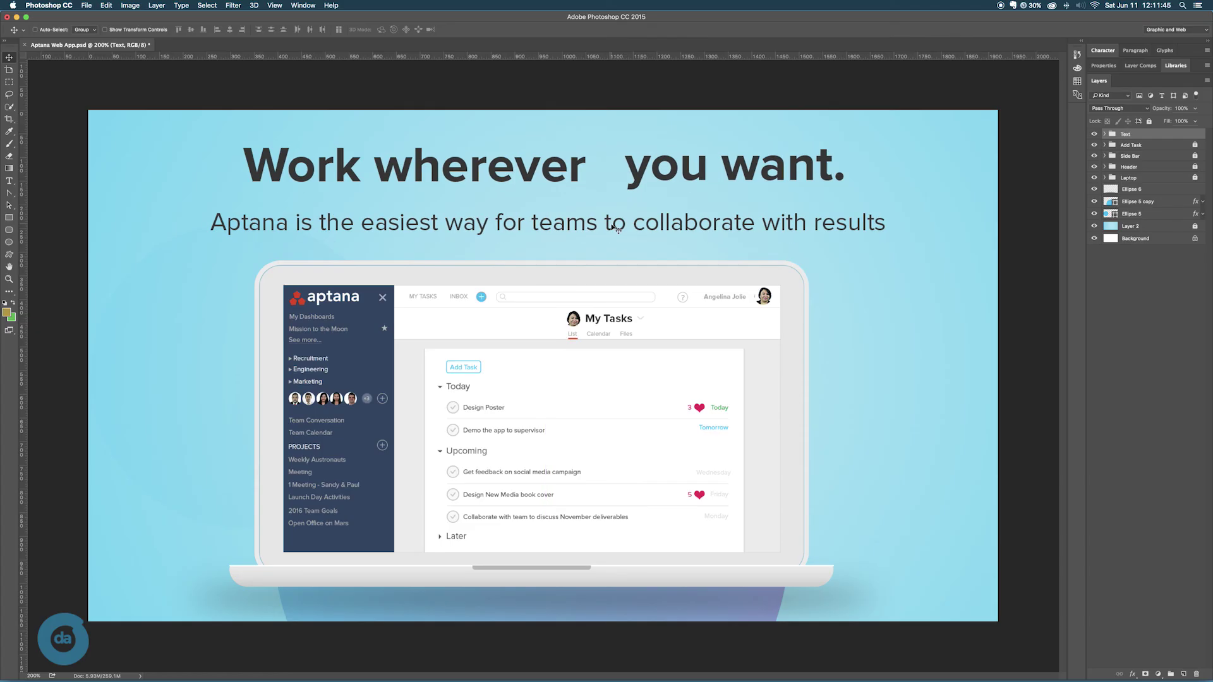